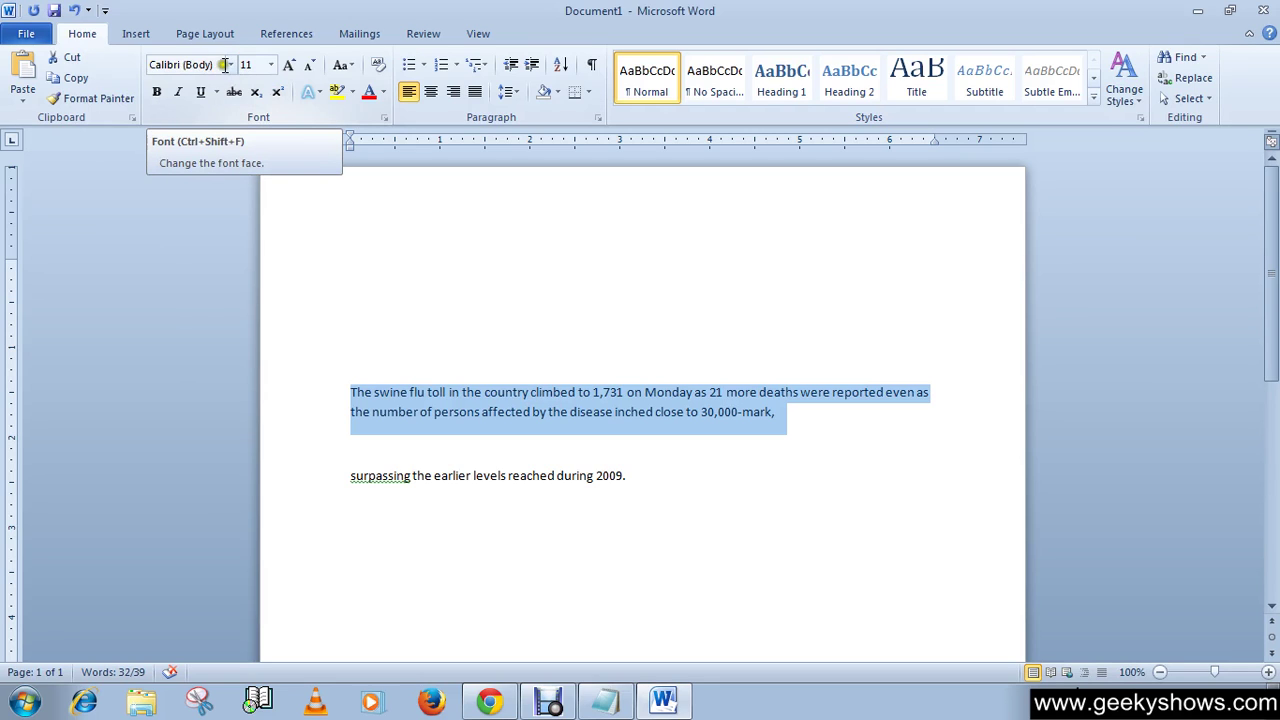
Change the font of the paragraph beginning "The swine flu toll" to Blackadder ITC.
click(230, 66)
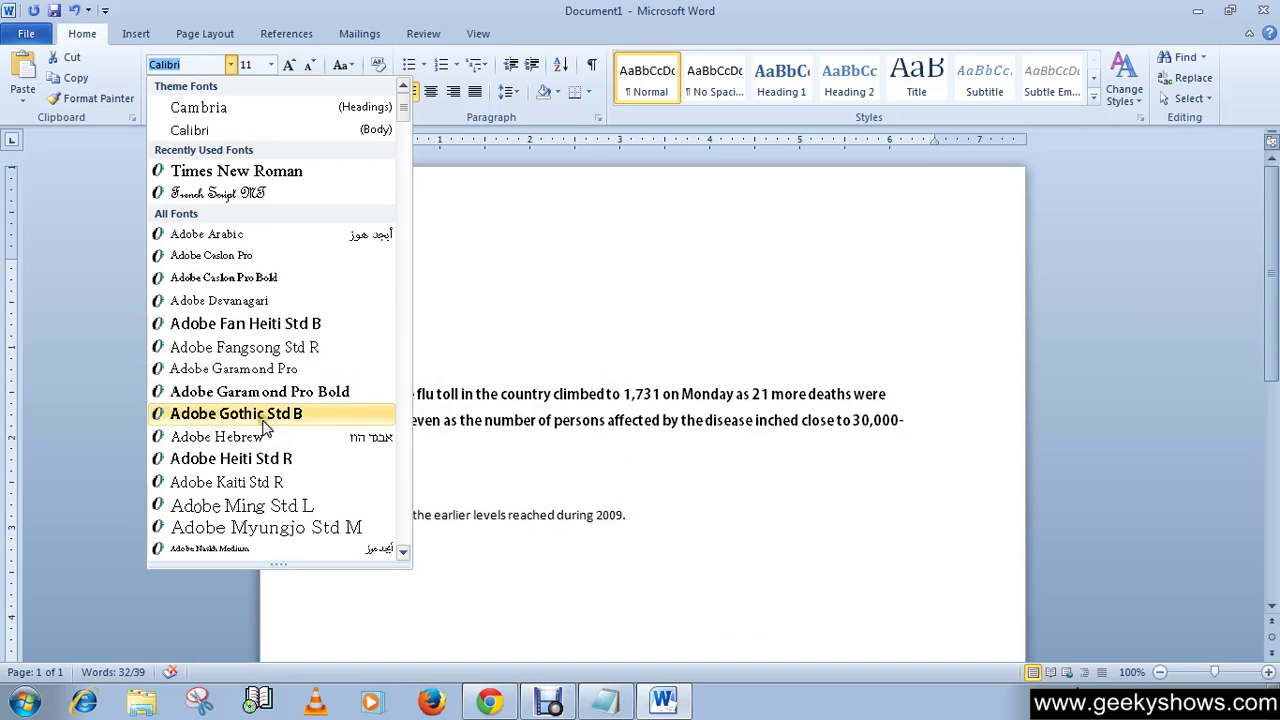
scroll(263, 490, down, 1)
scroll(263, 490, down, 1)
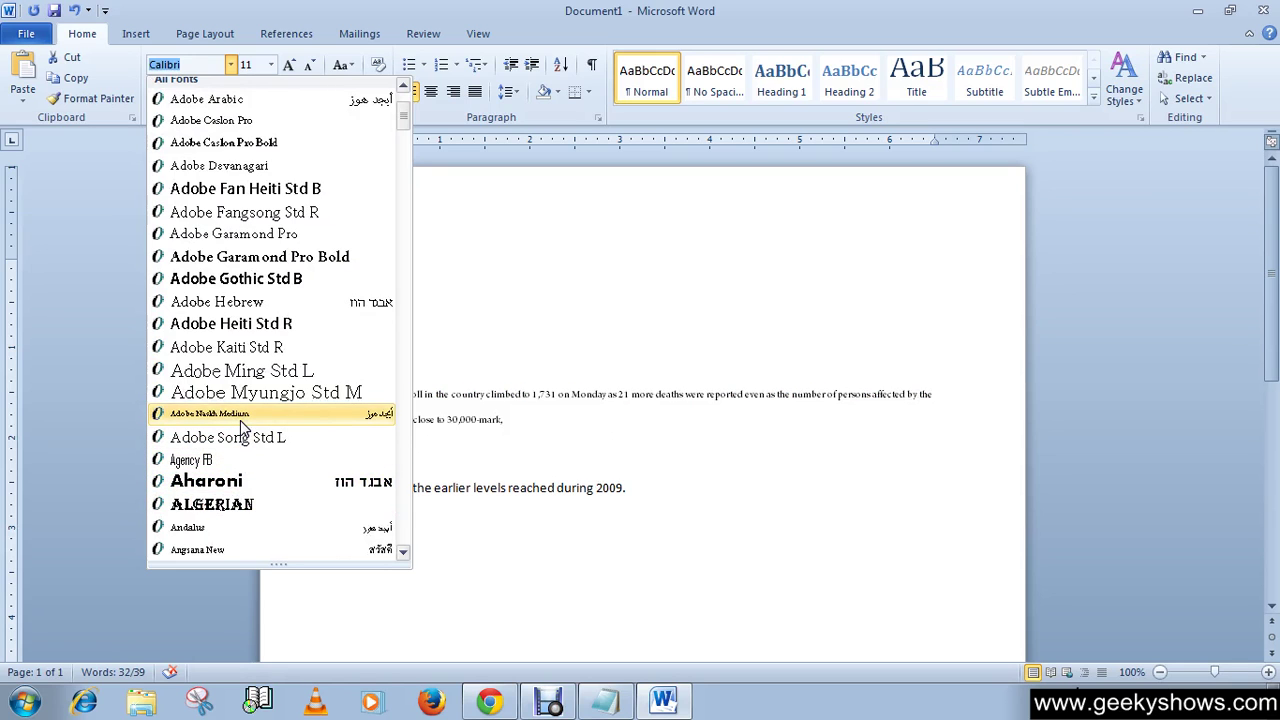
scroll(240, 430, down, 5)
scroll(240, 437, down, 2)
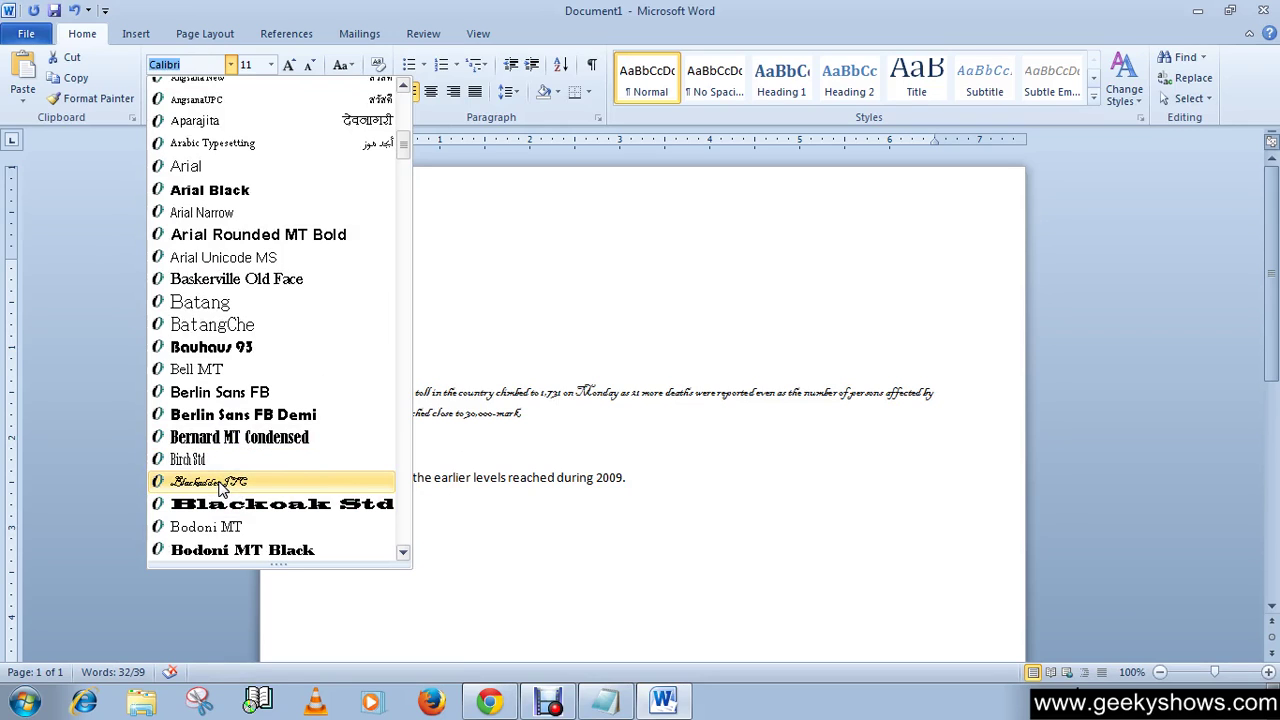
click(219, 483)
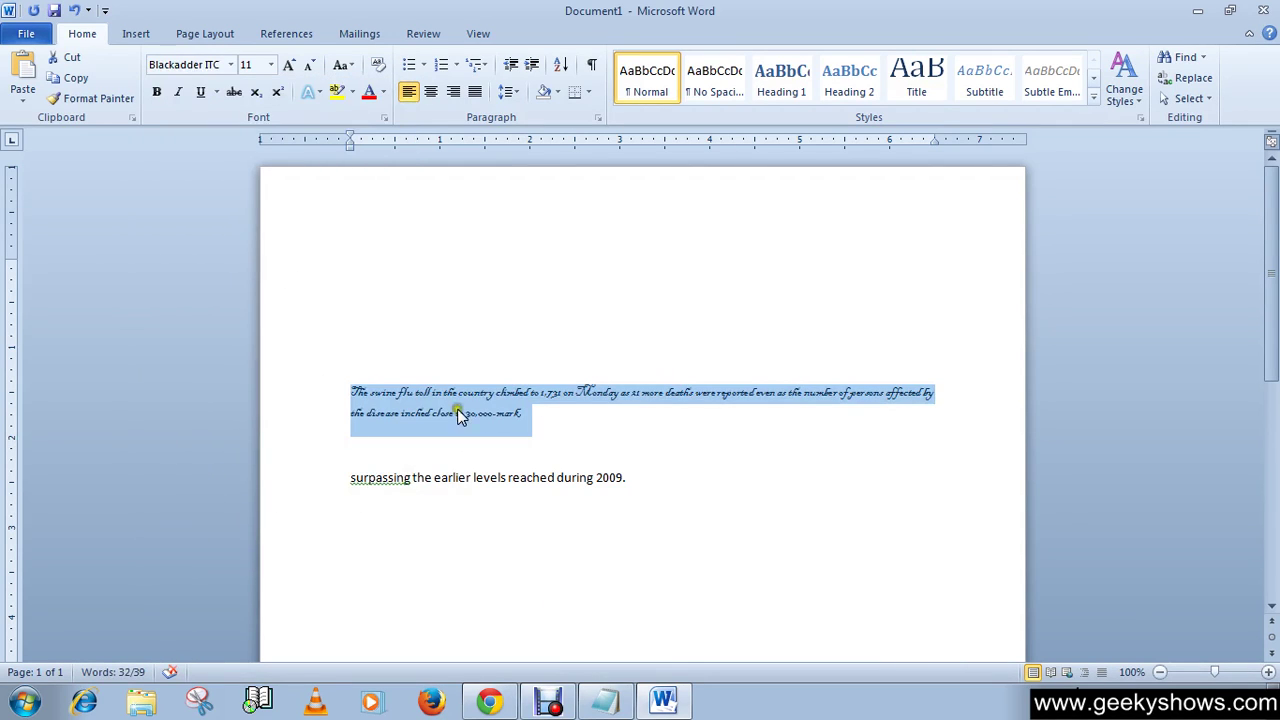
click(558, 414)
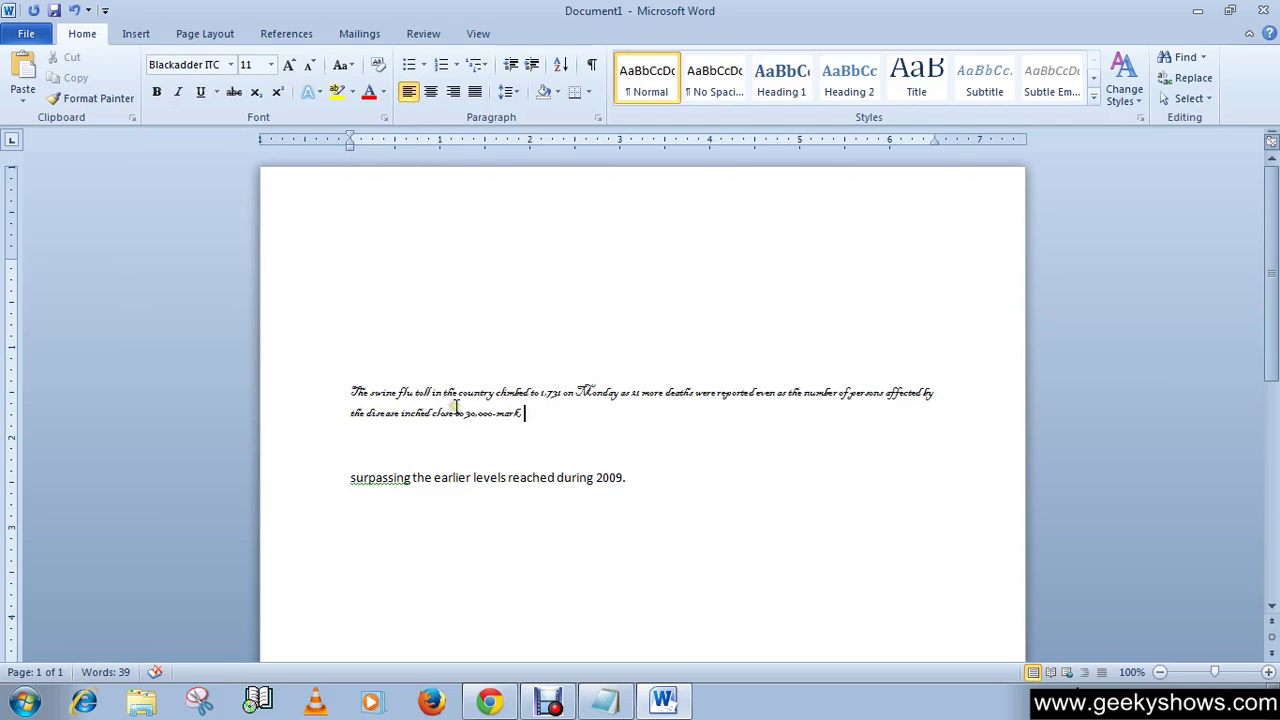
Change the font of the line "surpassing the earlier levels reached during 2009." to Algerian.
drag(627, 477, 352, 479)
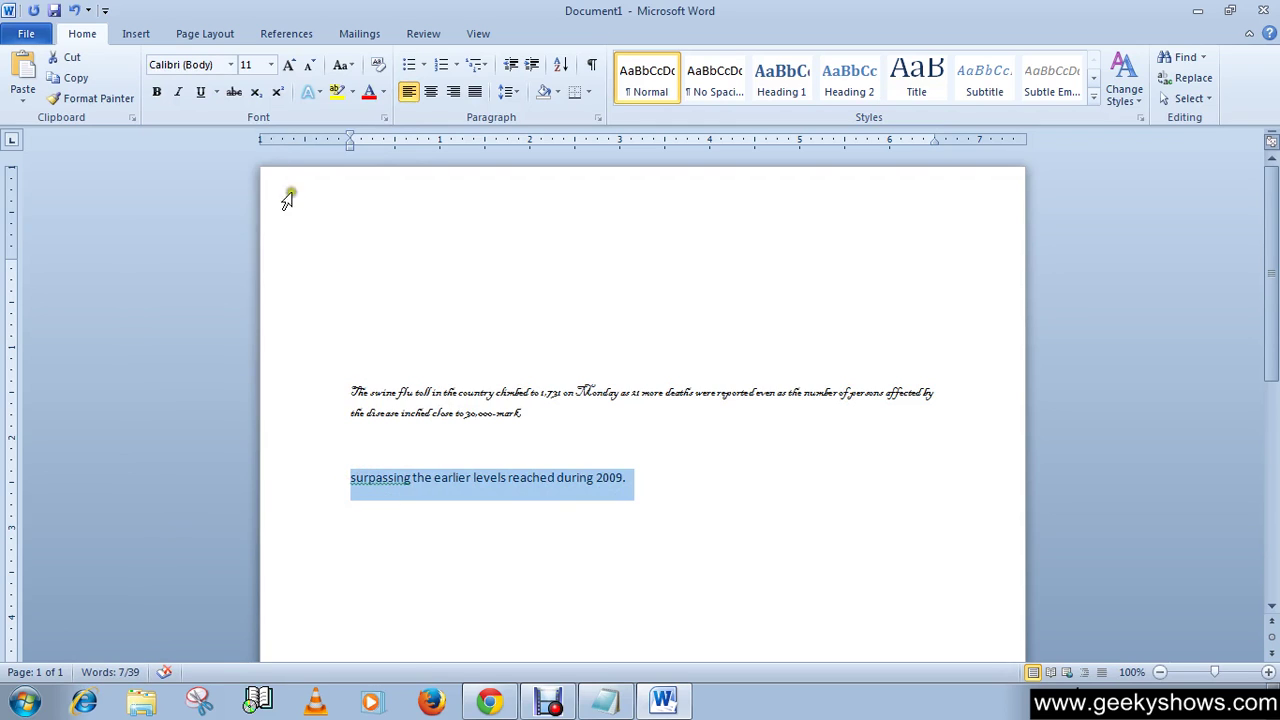
click(229, 66)
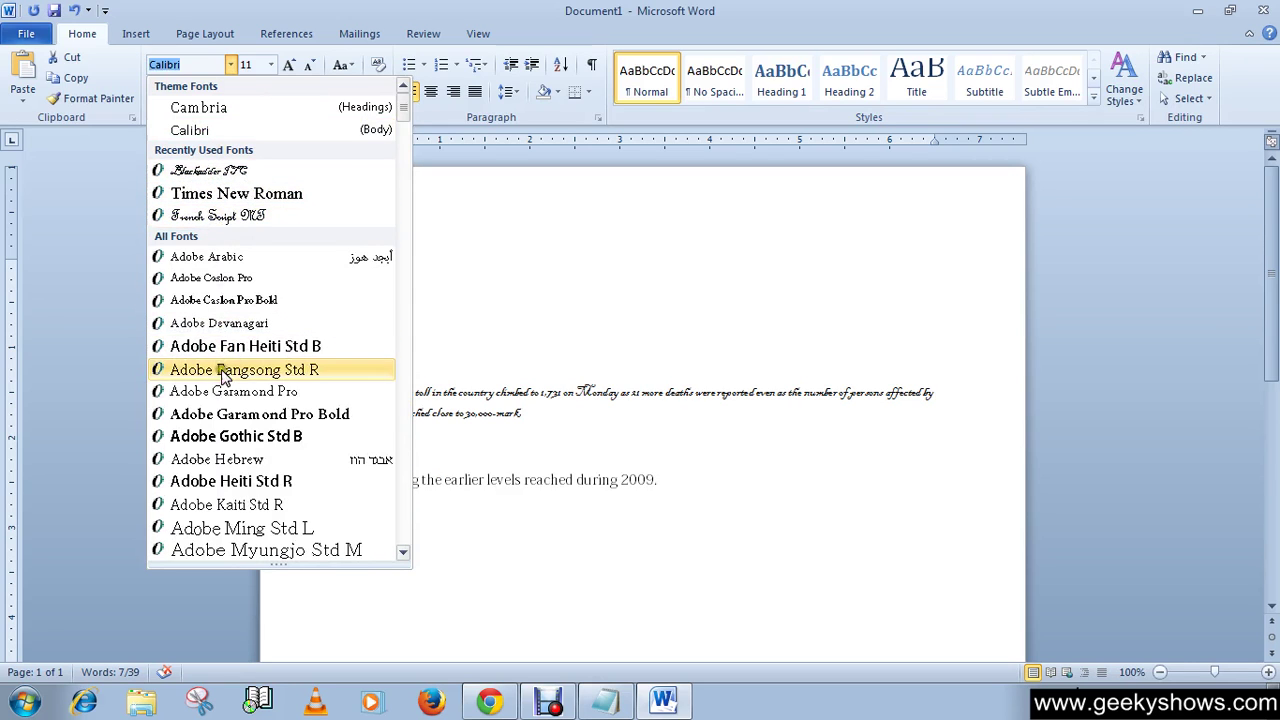
scroll(224, 400, down, 4)
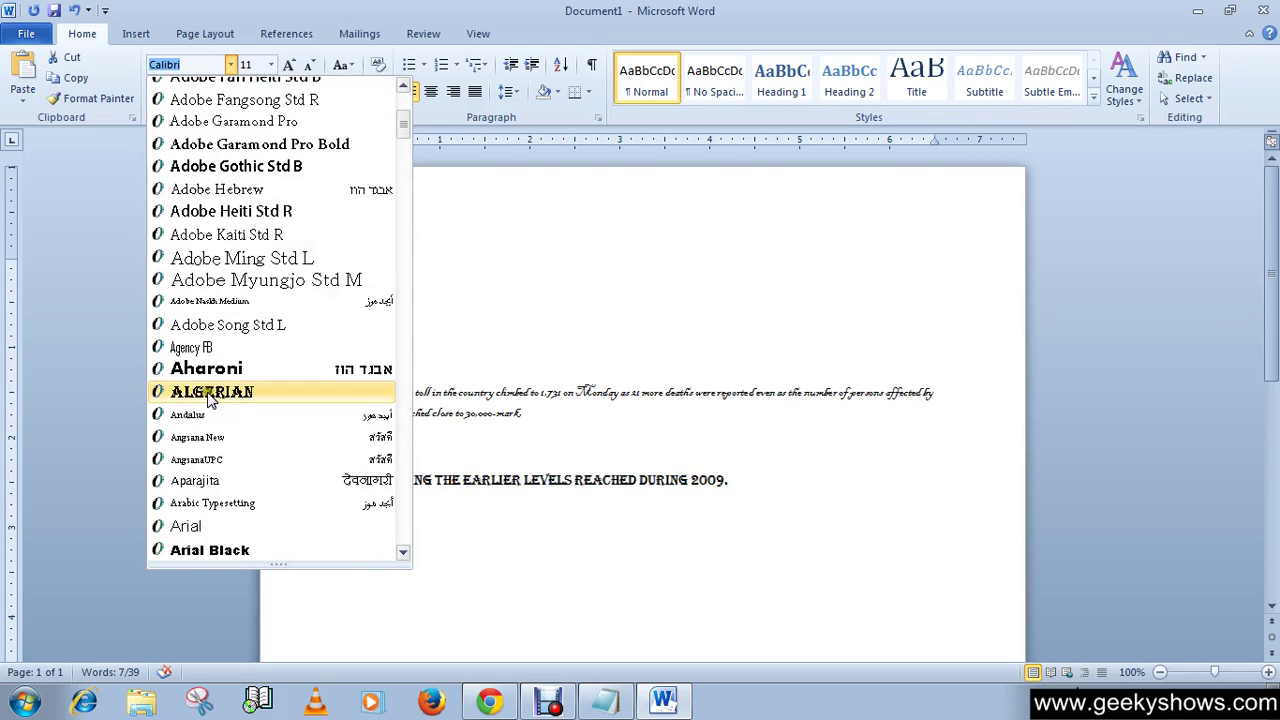
click(228, 394)
click(623, 600)
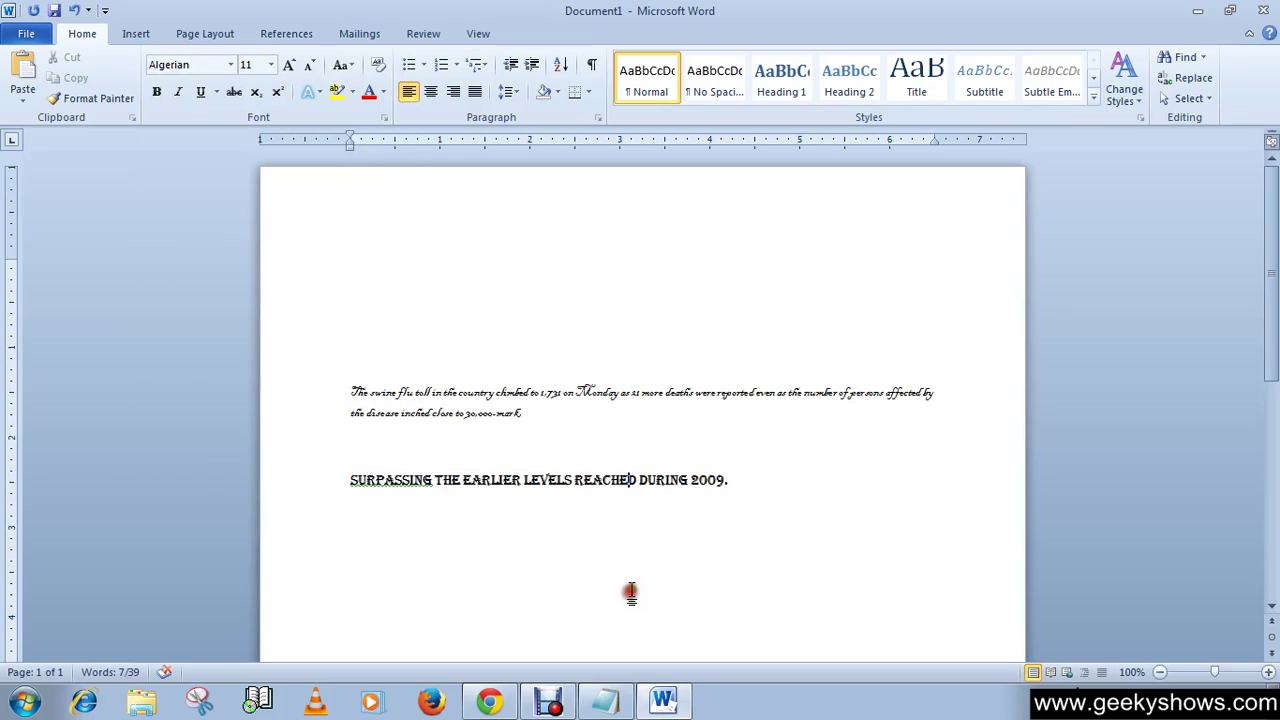
click(692, 549)
Set the font size of the swine flu paragraph to 22.
drag(531, 414, 352, 392)
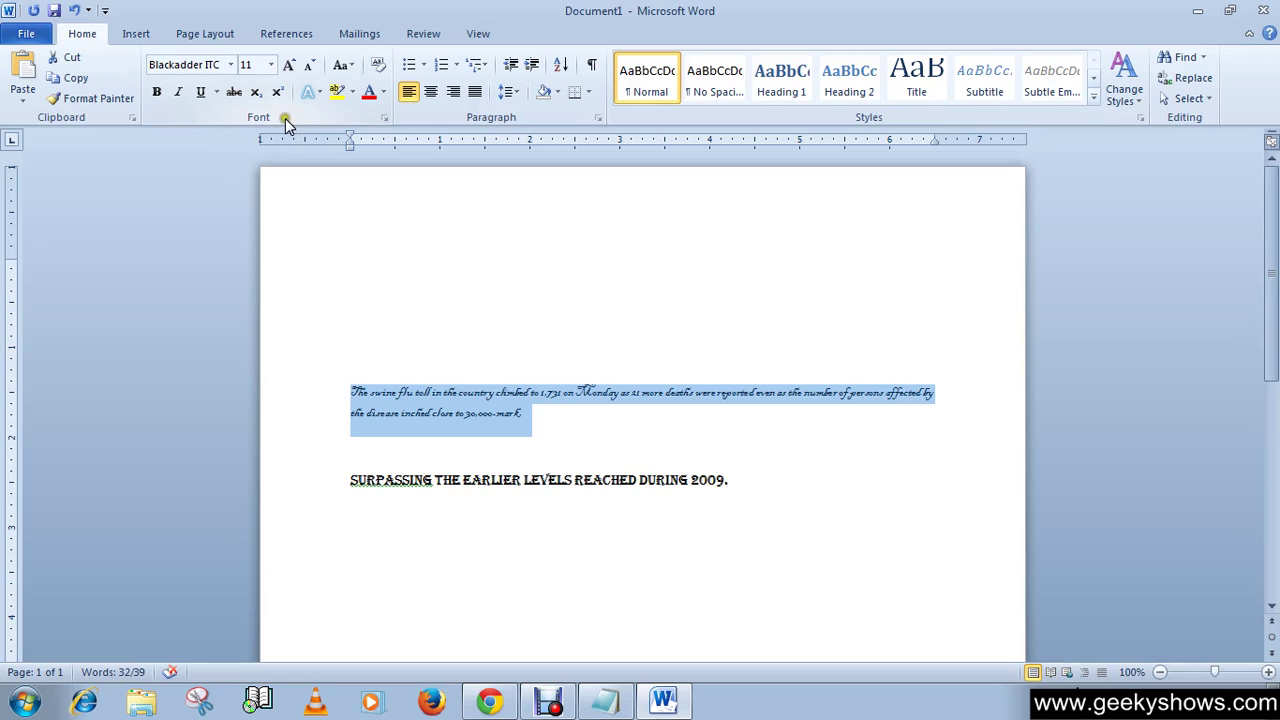
click(270, 65)
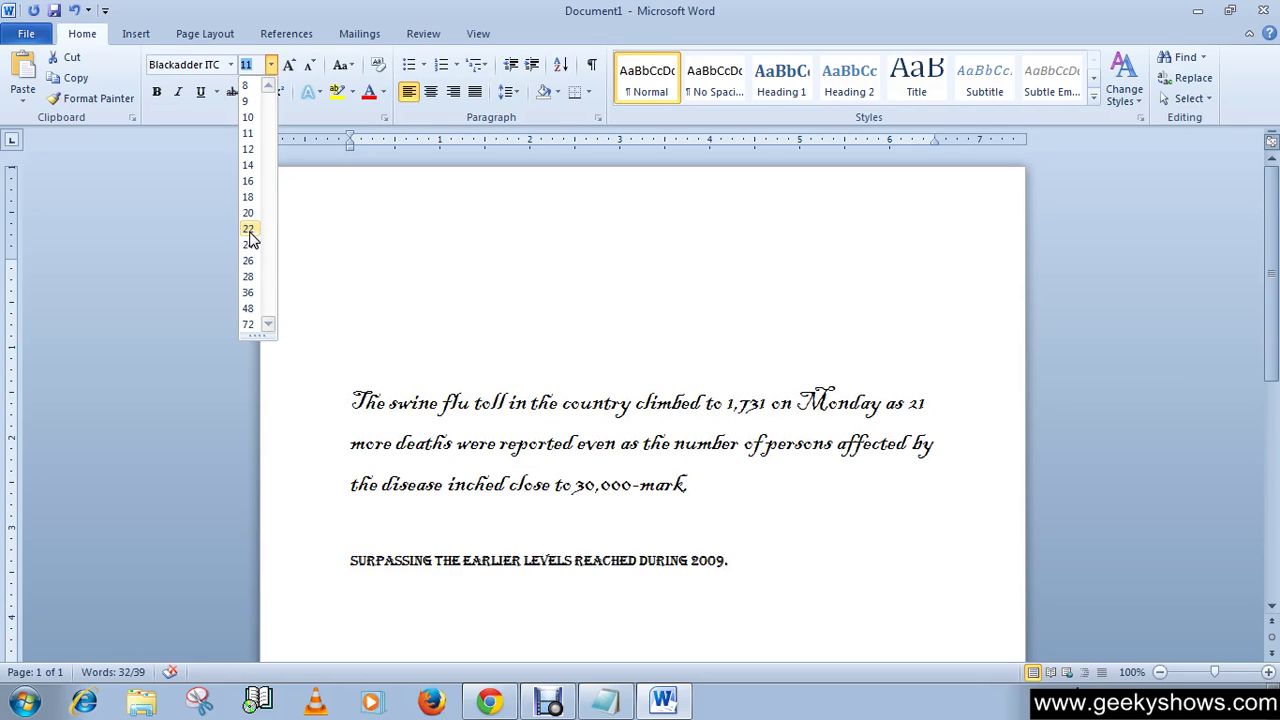
click(248, 229)
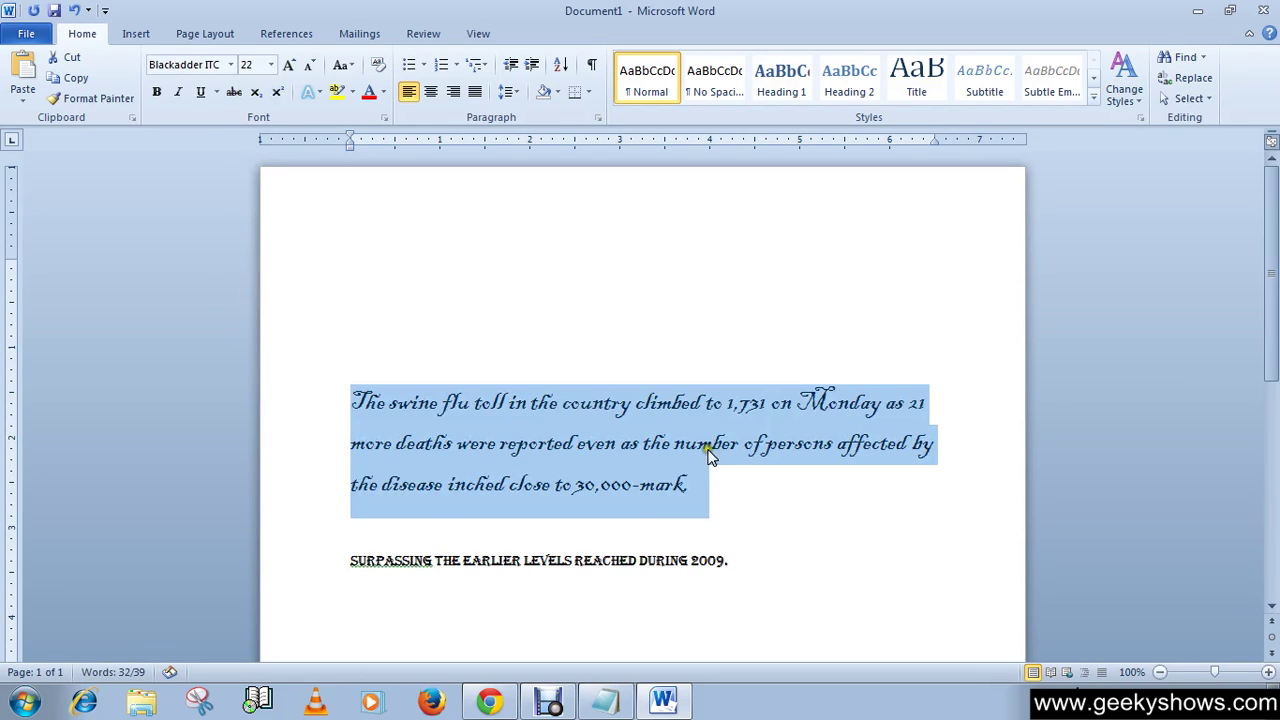
Set the font size of the line beginning "surpassing" to 9.
drag(740, 558, 394, 561)
click(270, 64)
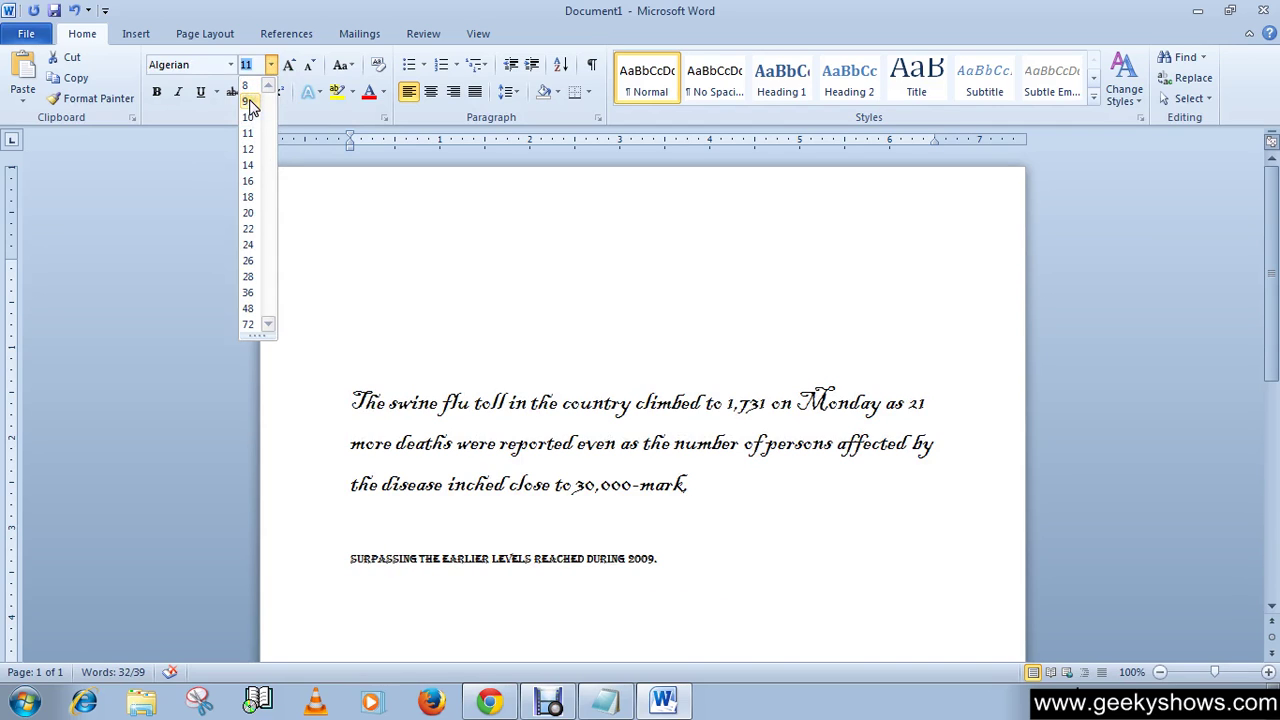
click(247, 101)
click(750, 507)
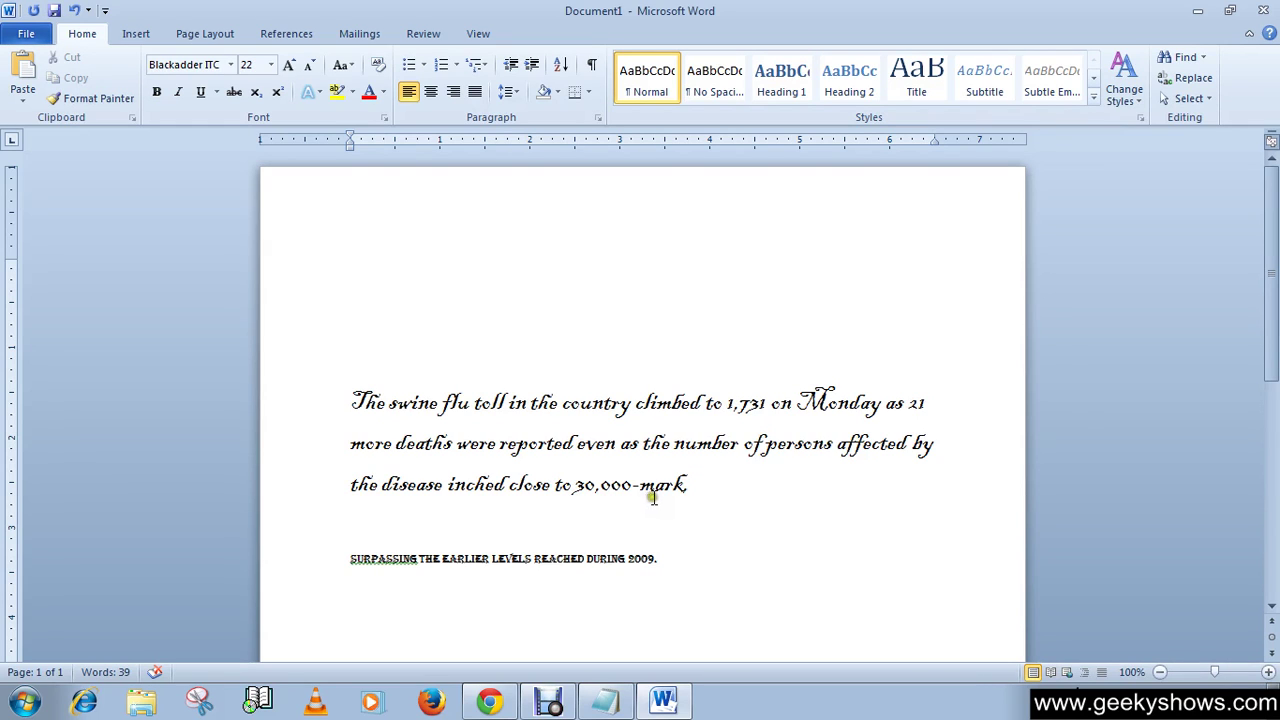
Enlarge the swine flu paragraph's text step by step with Grow Font until its size is 90.
click(704, 495)
drag(704, 495, 355, 400)
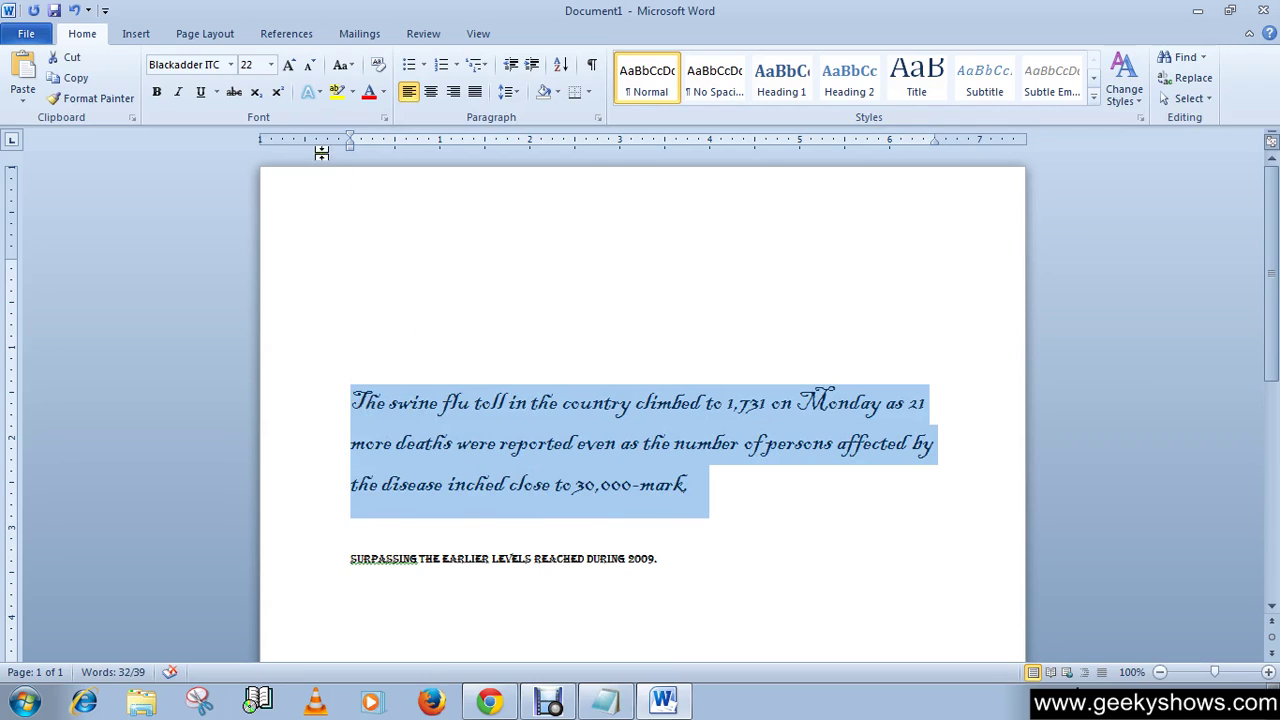
click(289, 68)
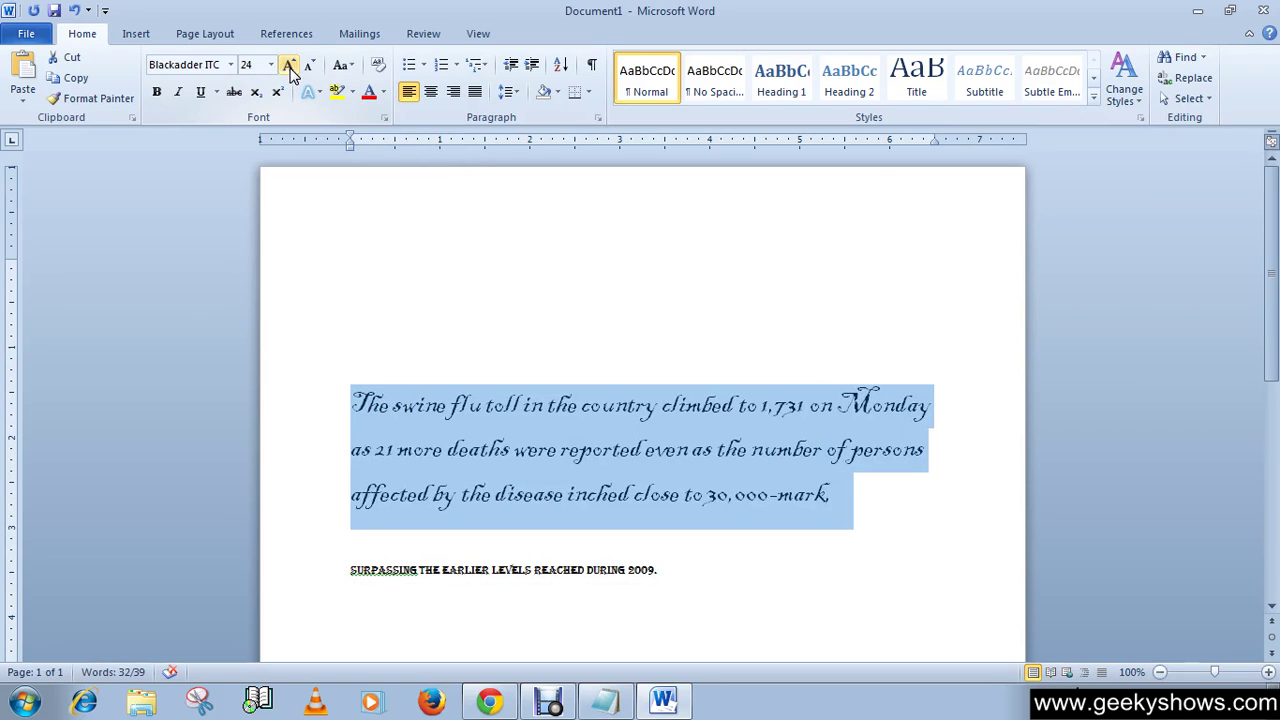
click(289, 68)
click(289, 68)
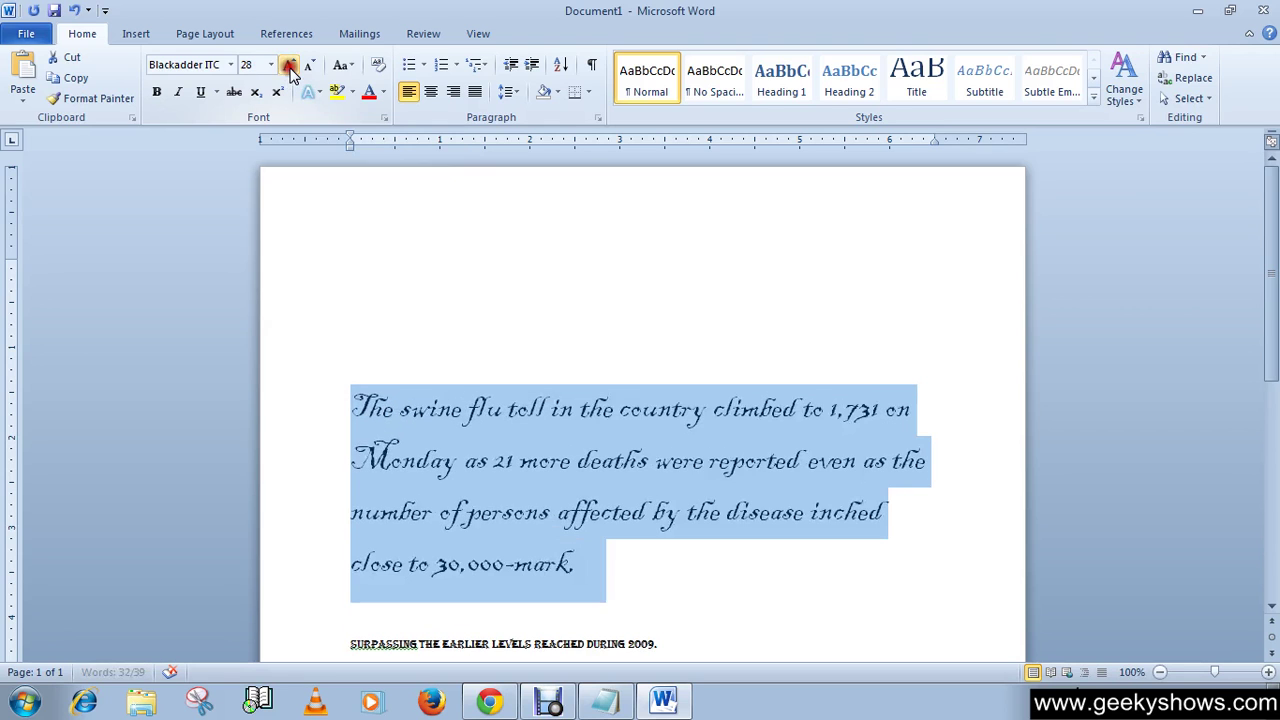
click(289, 68)
click(289, 68)
click(289, 68)
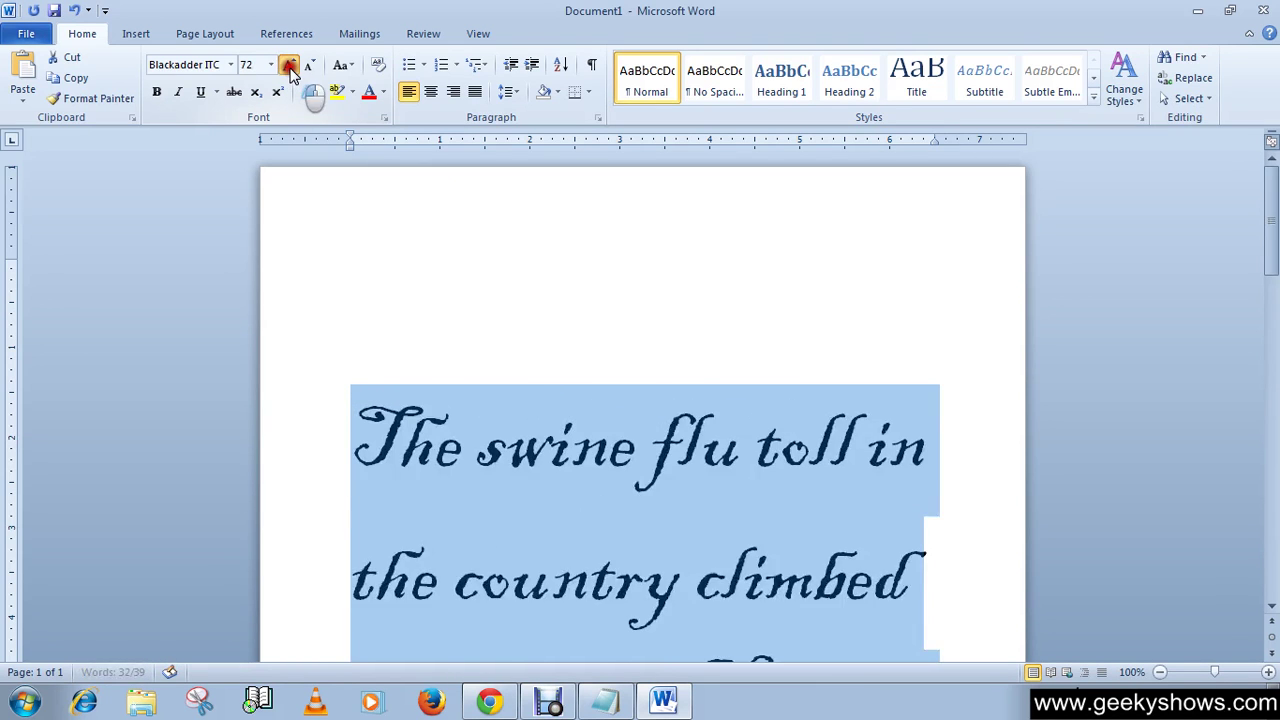
click(289, 68)
click(289, 68)
scroll(363, 300, down, 3)
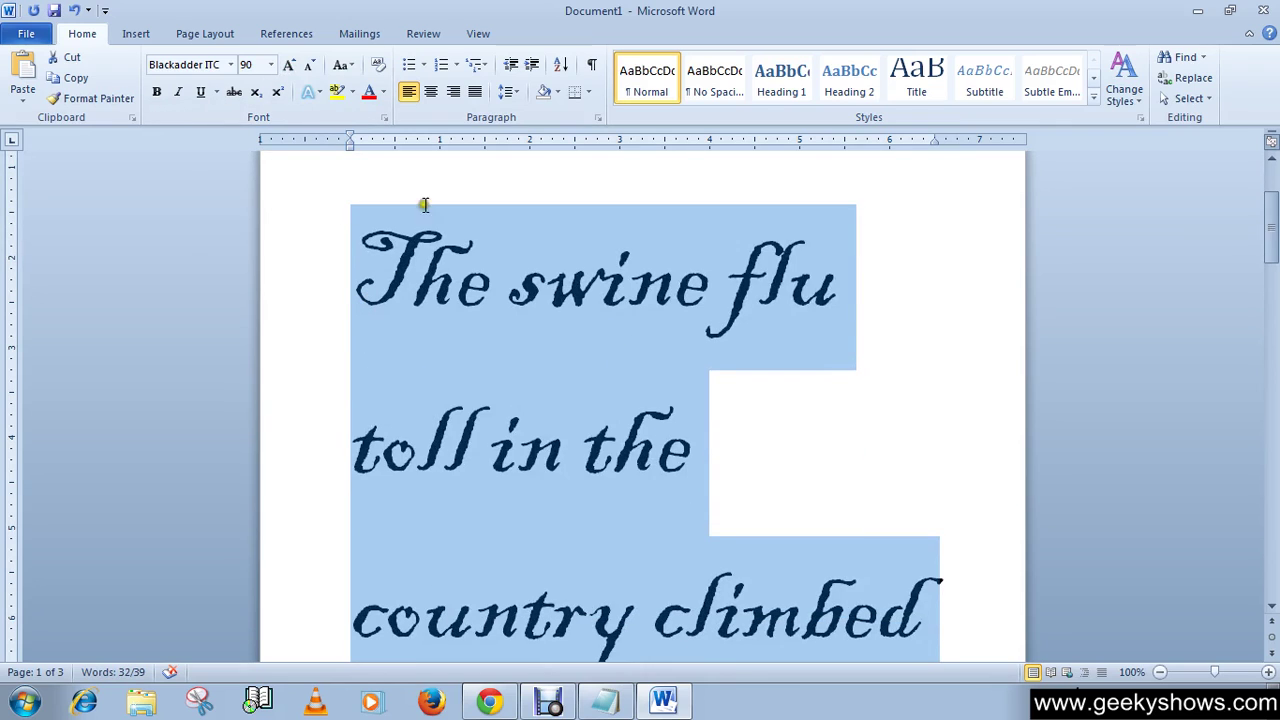
Reduce the swine flu paragraph's text step by step with Shrink Font until its size is 28.
click(311, 68)
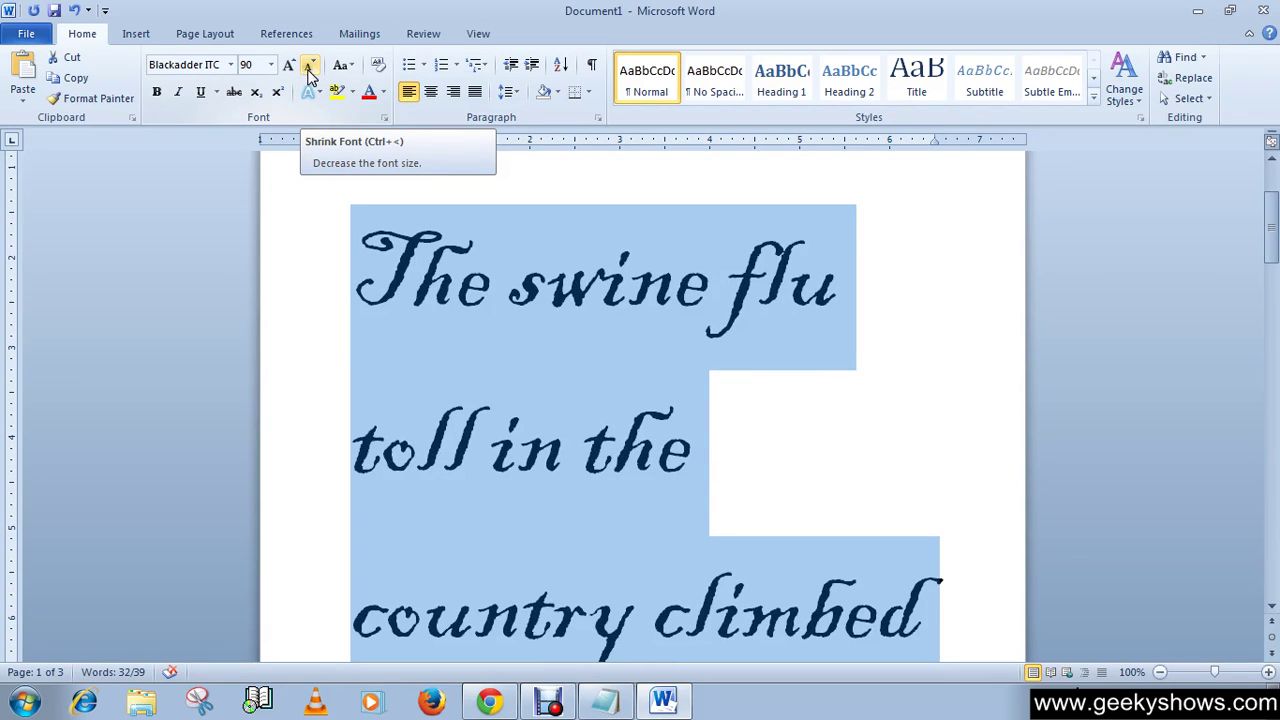
click(311, 68)
click(311, 68)
click(311, 68)
click(311, 68)
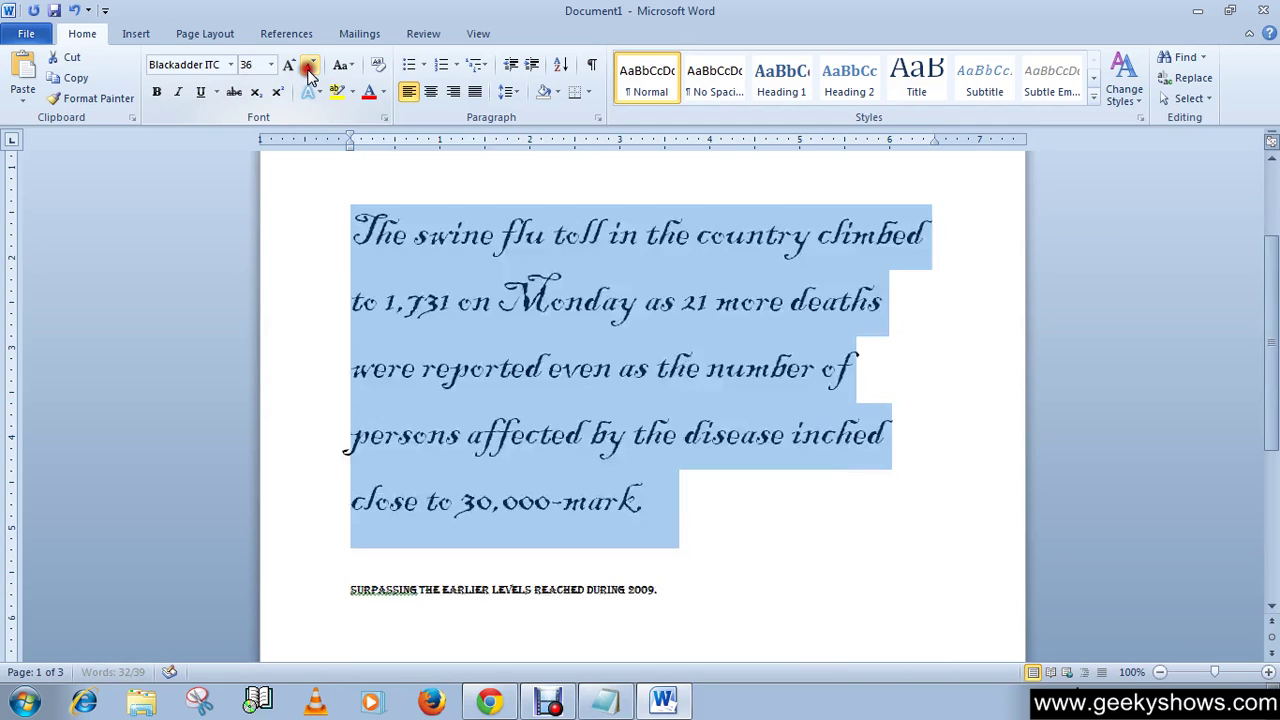
click(310, 68)
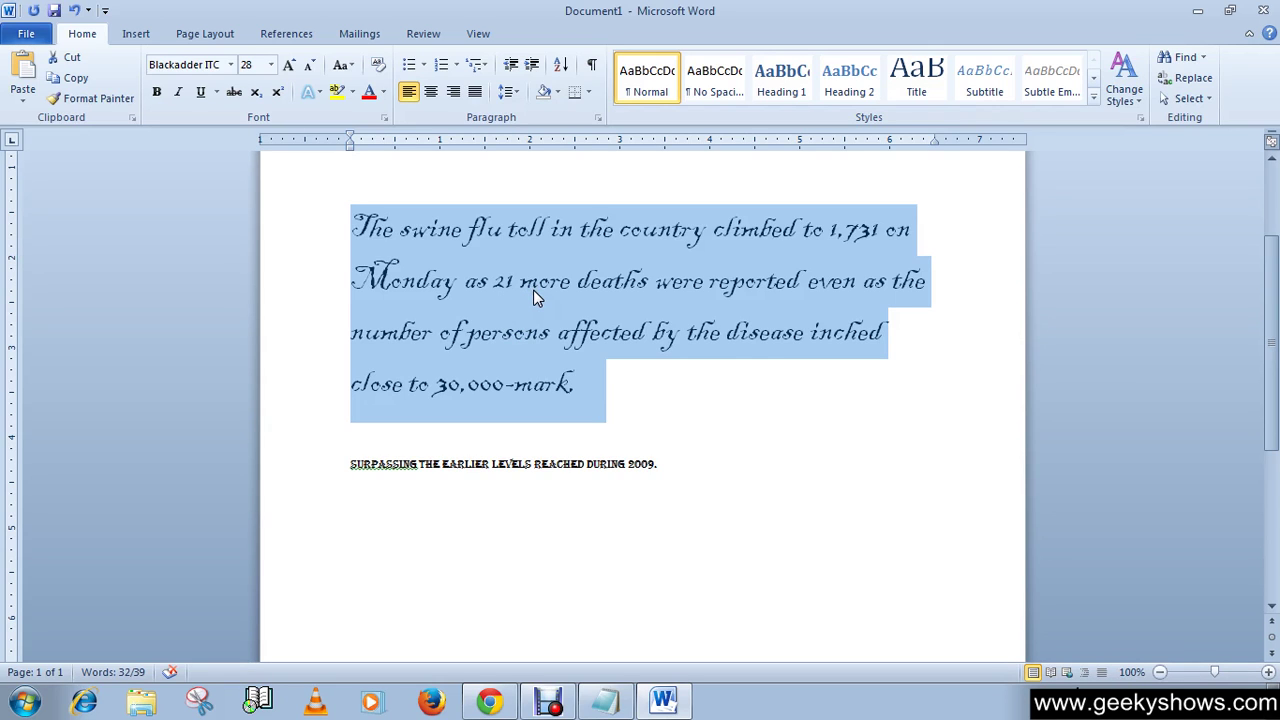
click(642, 370)
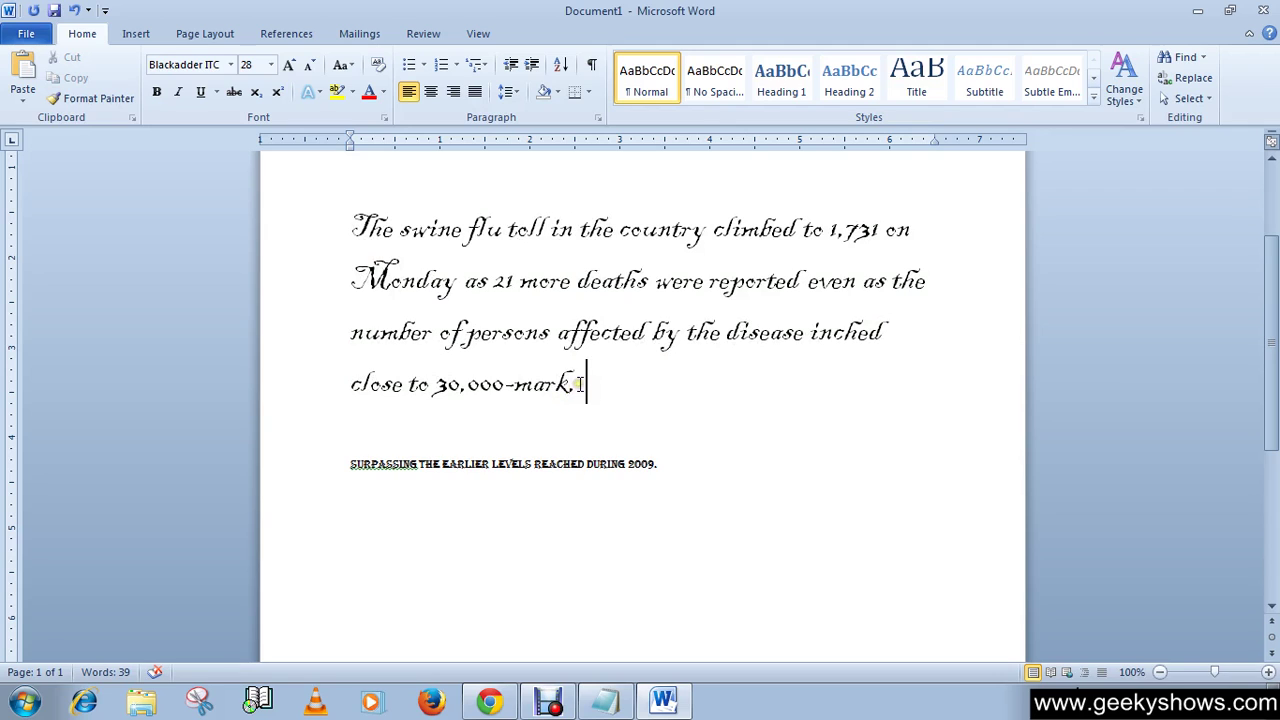
Change the font color of the swine flu paragraph to bright red, chosen from the standard palette of additional colors.
drag(578, 385, 366, 245)
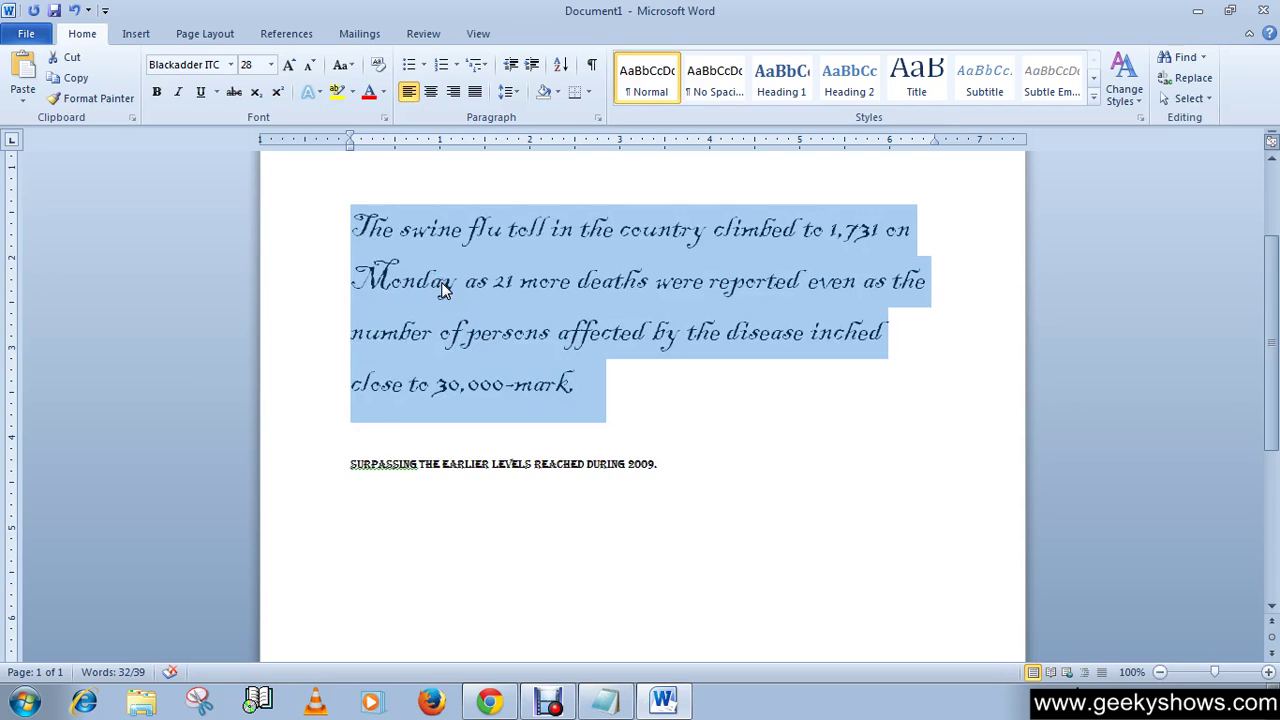
click(369, 95)
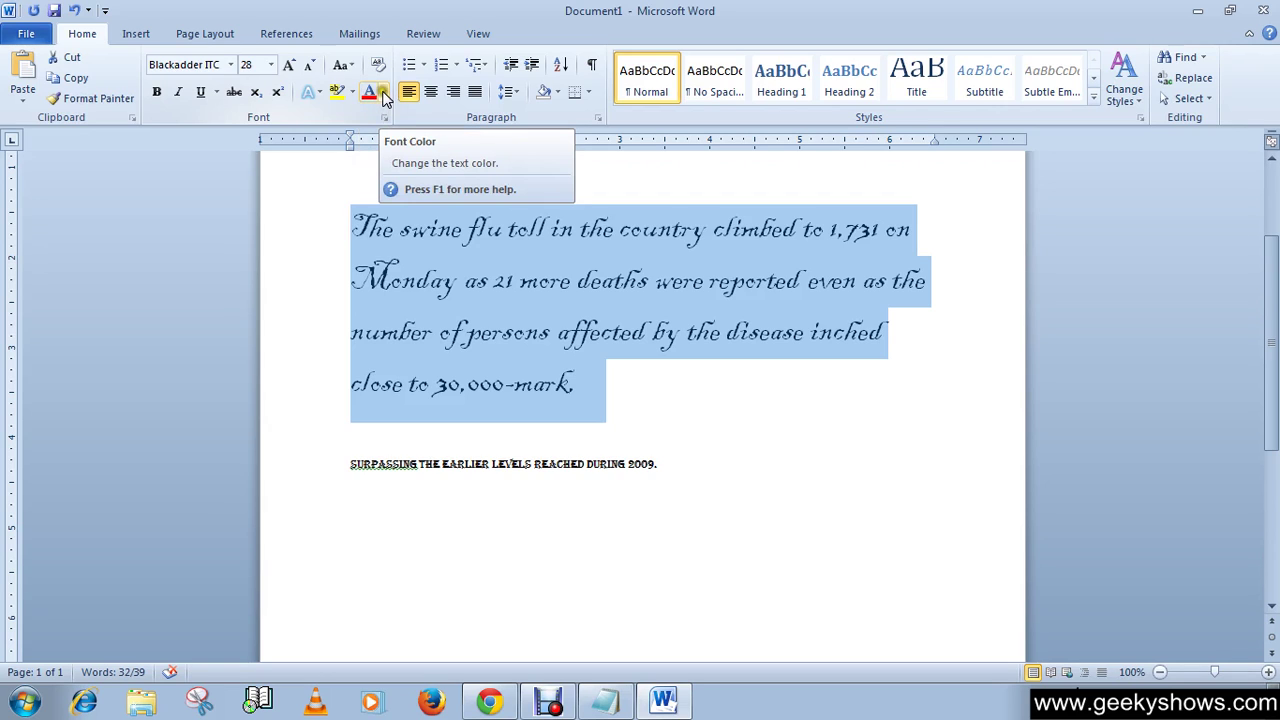
click(384, 93)
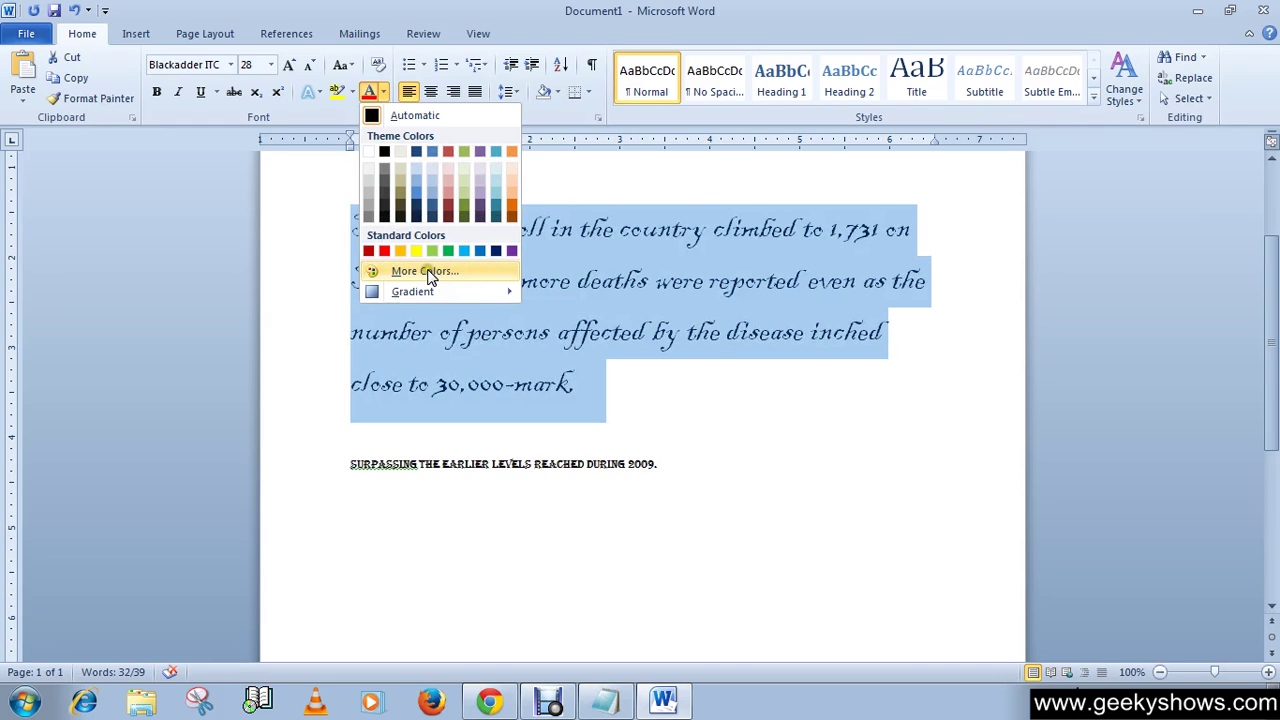
click(432, 275)
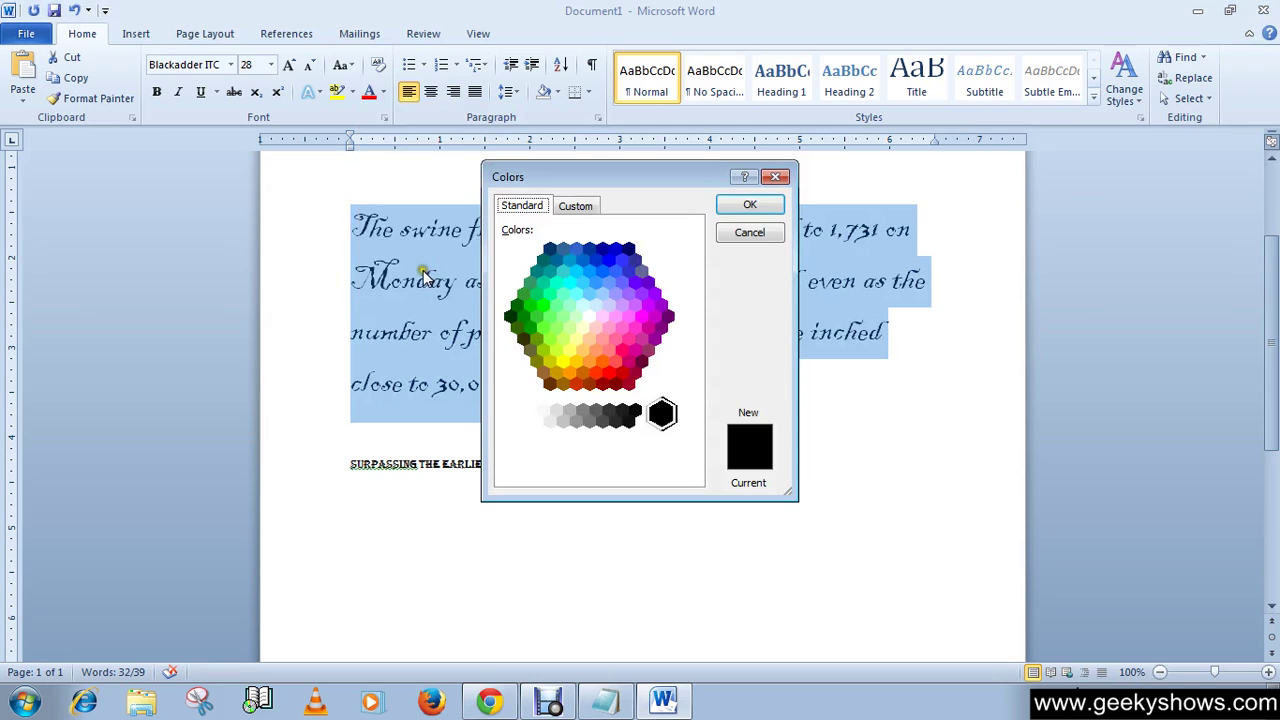
drag(591, 178, 914, 139)
click(878, 268)
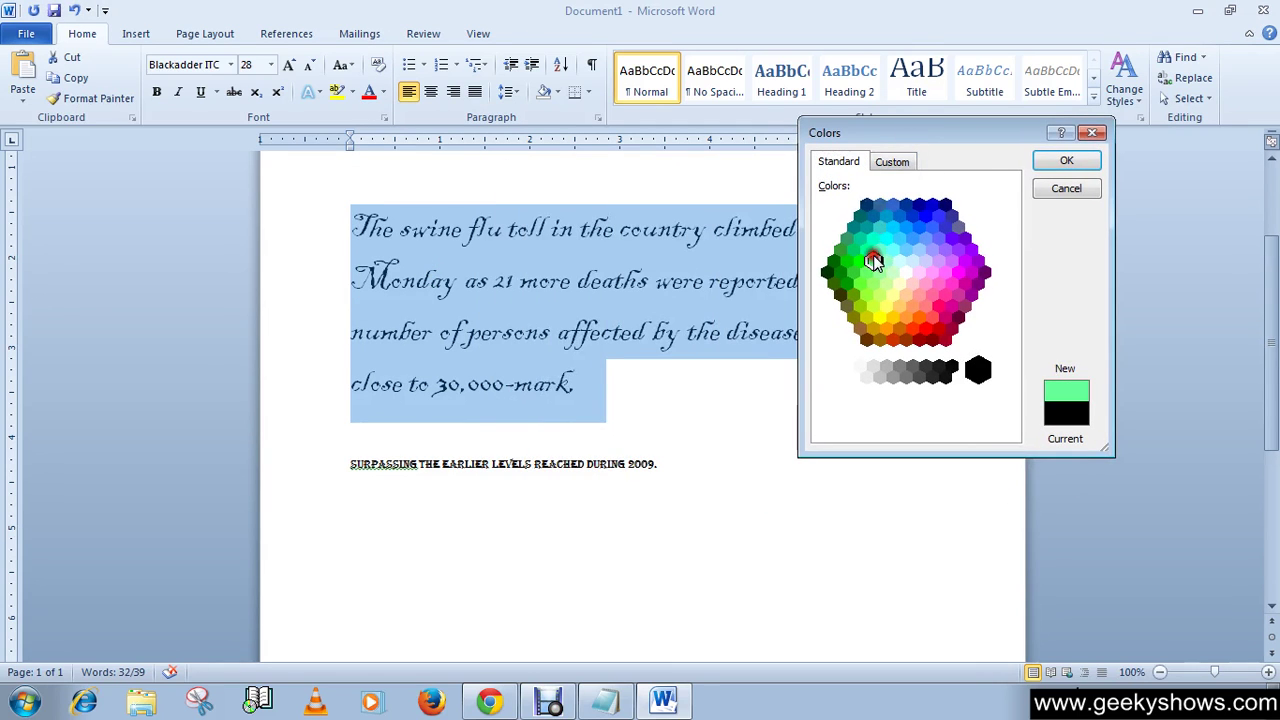
click(909, 232)
click(880, 272)
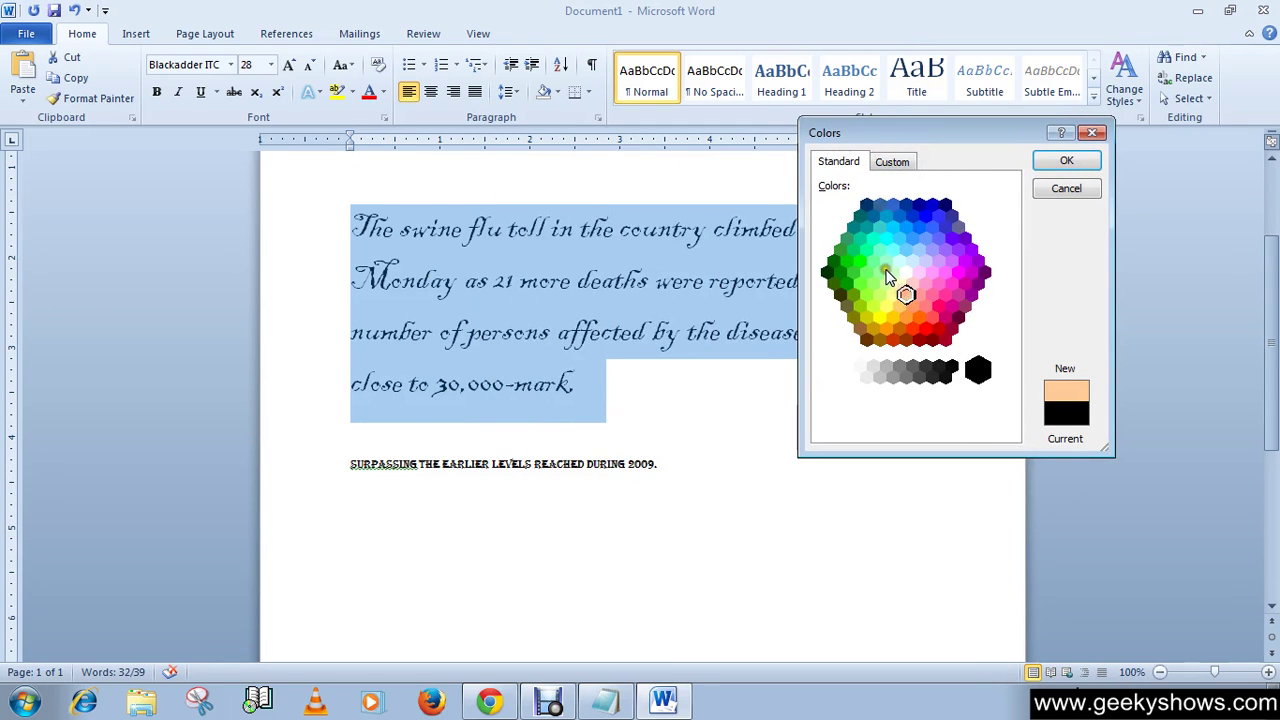
click(886, 261)
click(924, 330)
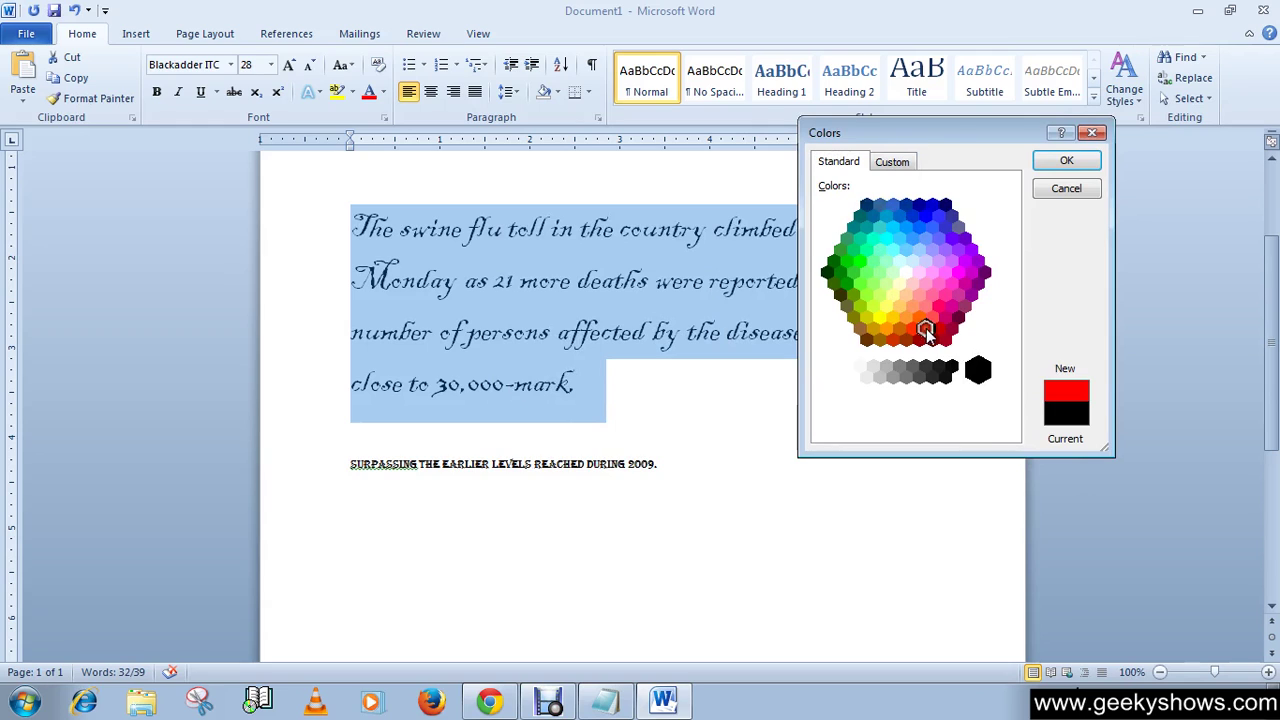
click(1049, 166)
click(753, 382)
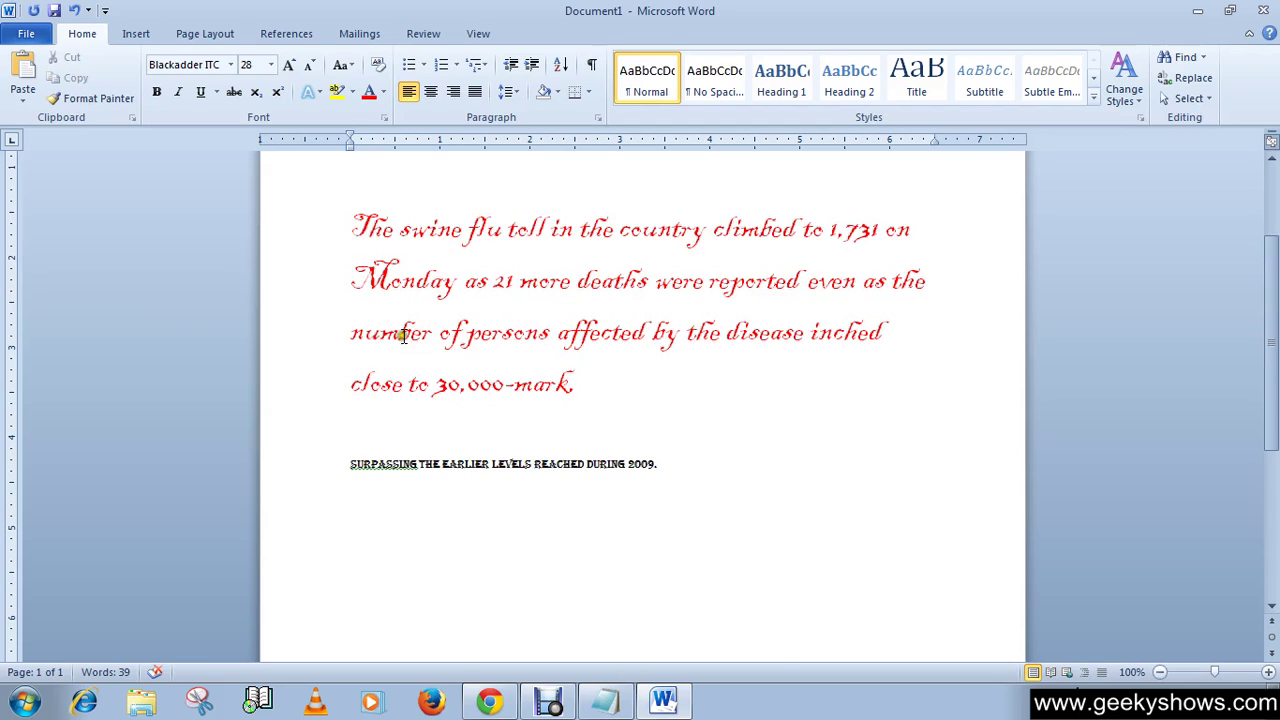
drag(352, 226, 543, 231)
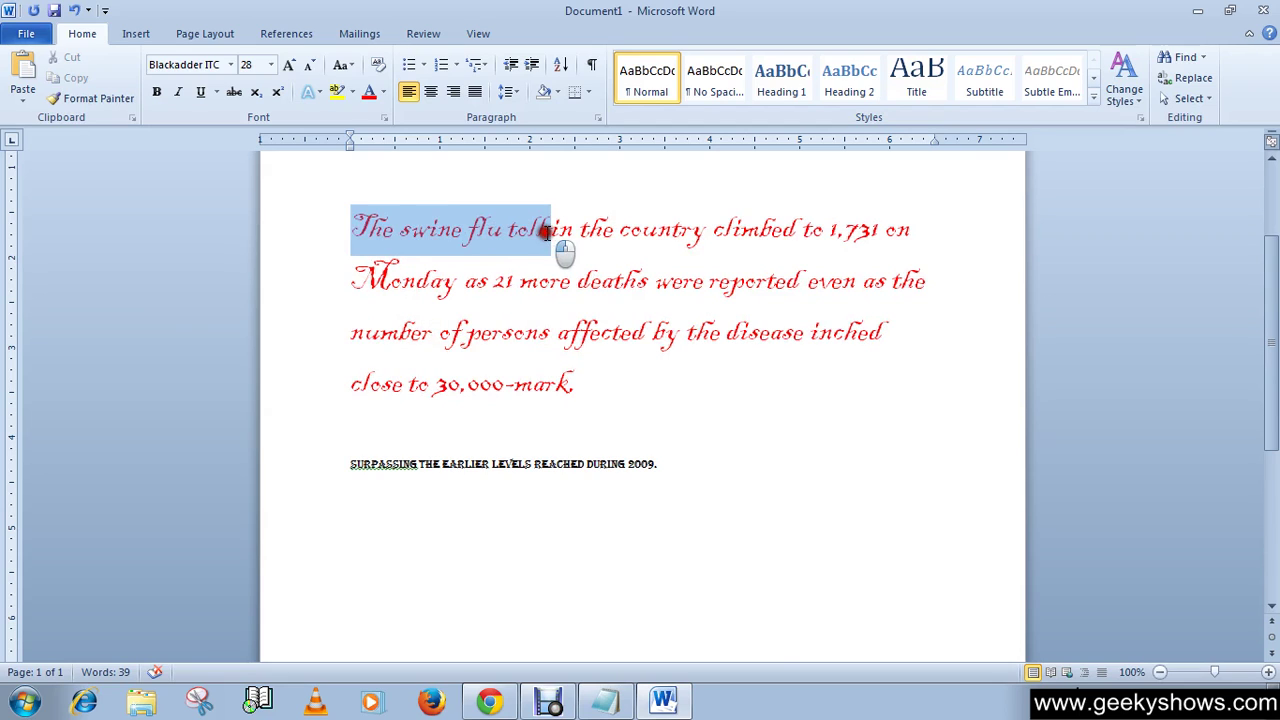
click(541, 266)
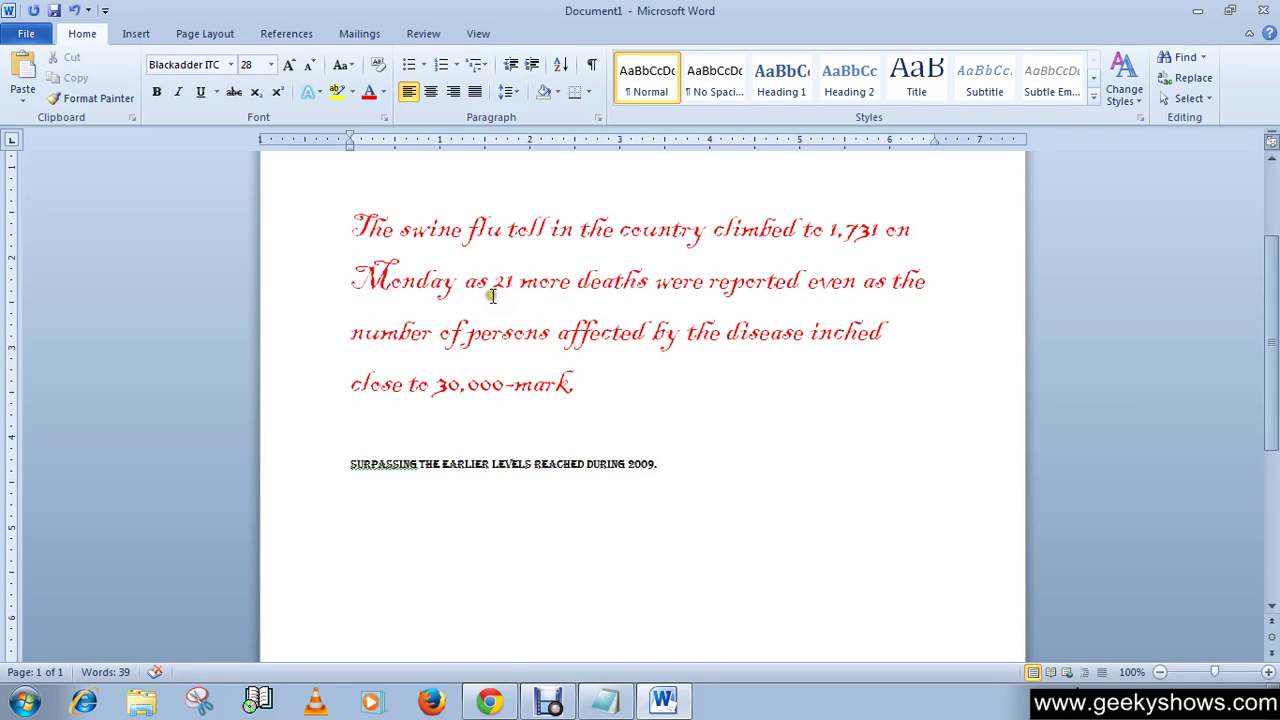
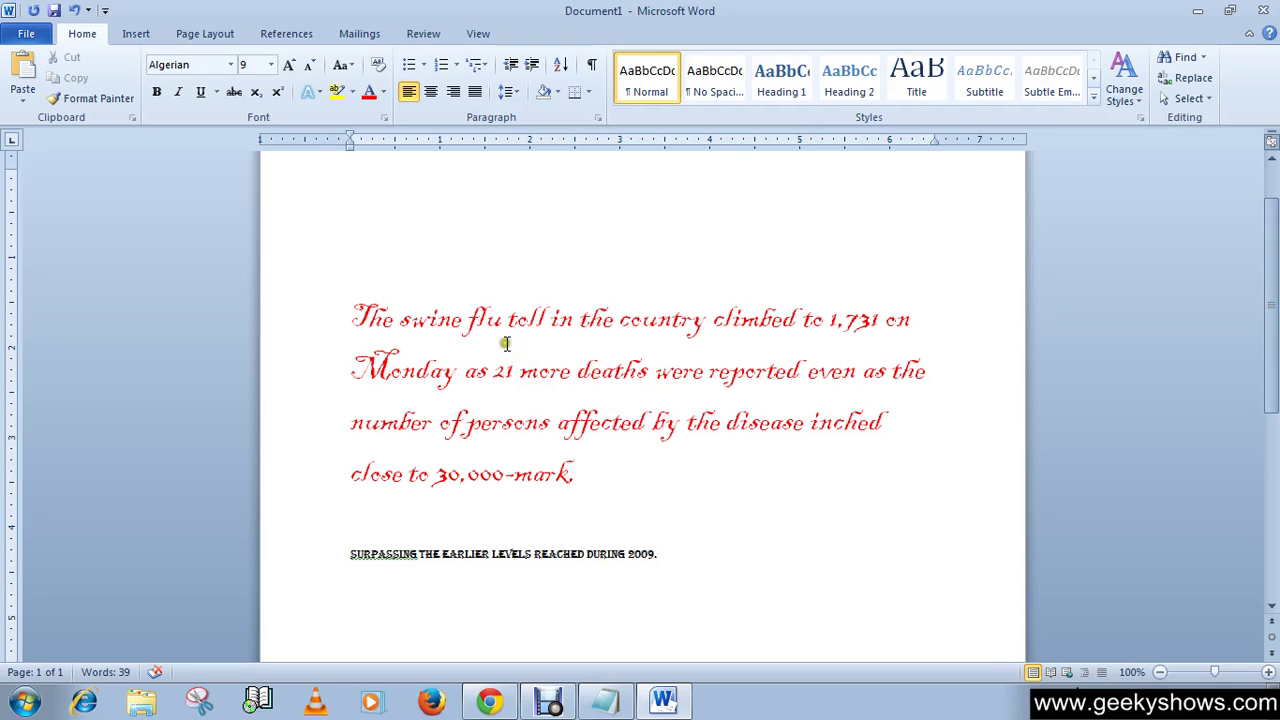
click(372, 521)
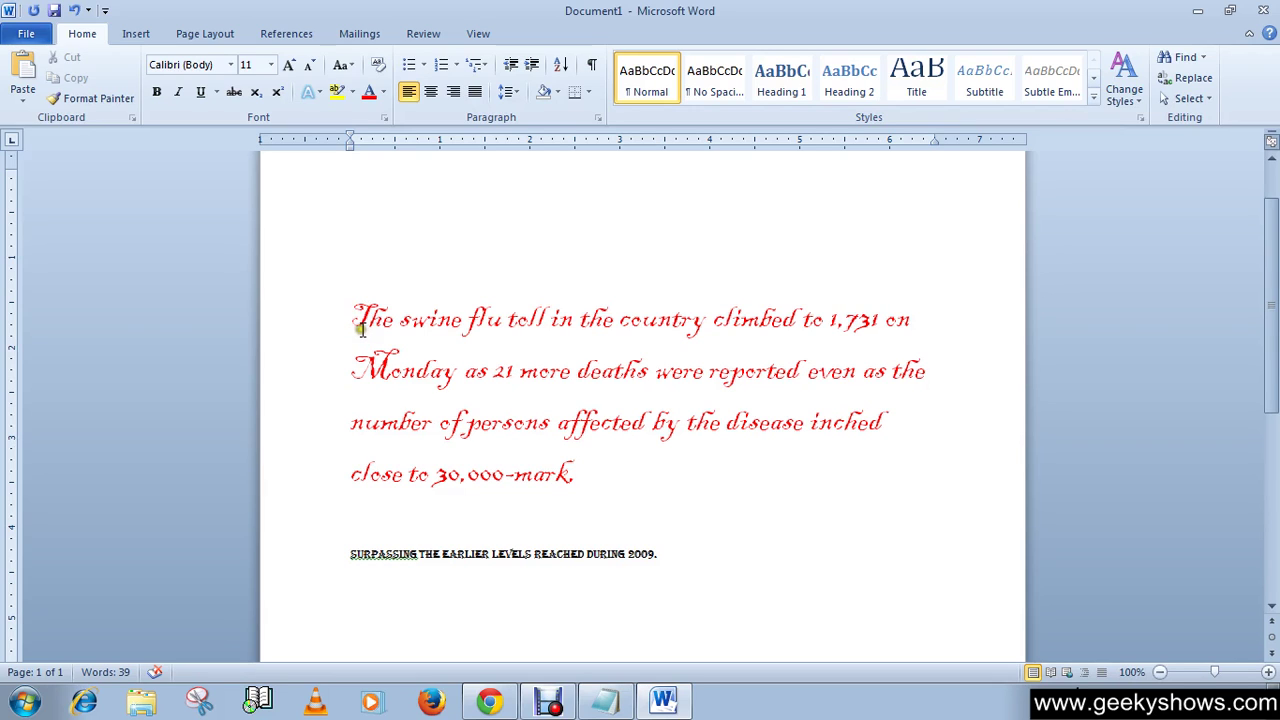
Select the words "The swine flu" and examine the font and font size choices offered by the Mini Toolbar without changing the text.
drag(353, 318, 502, 328)
click(455, 372)
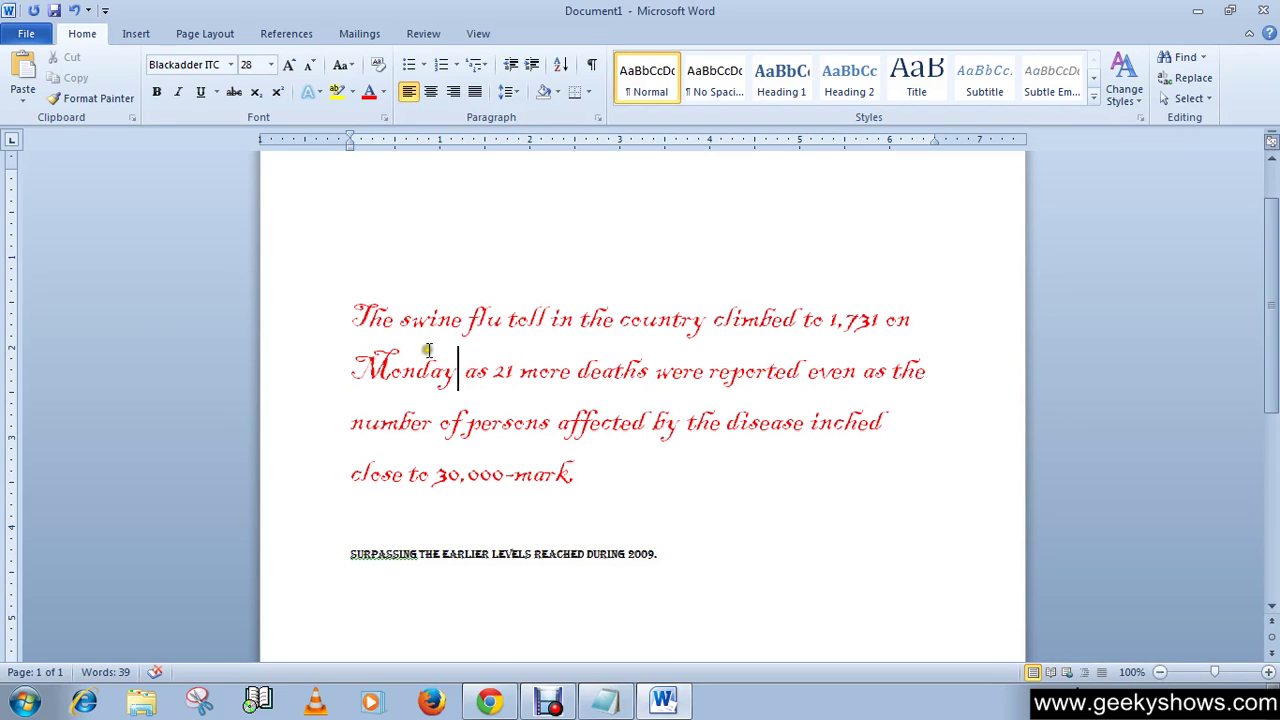
drag(350, 318, 514, 328)
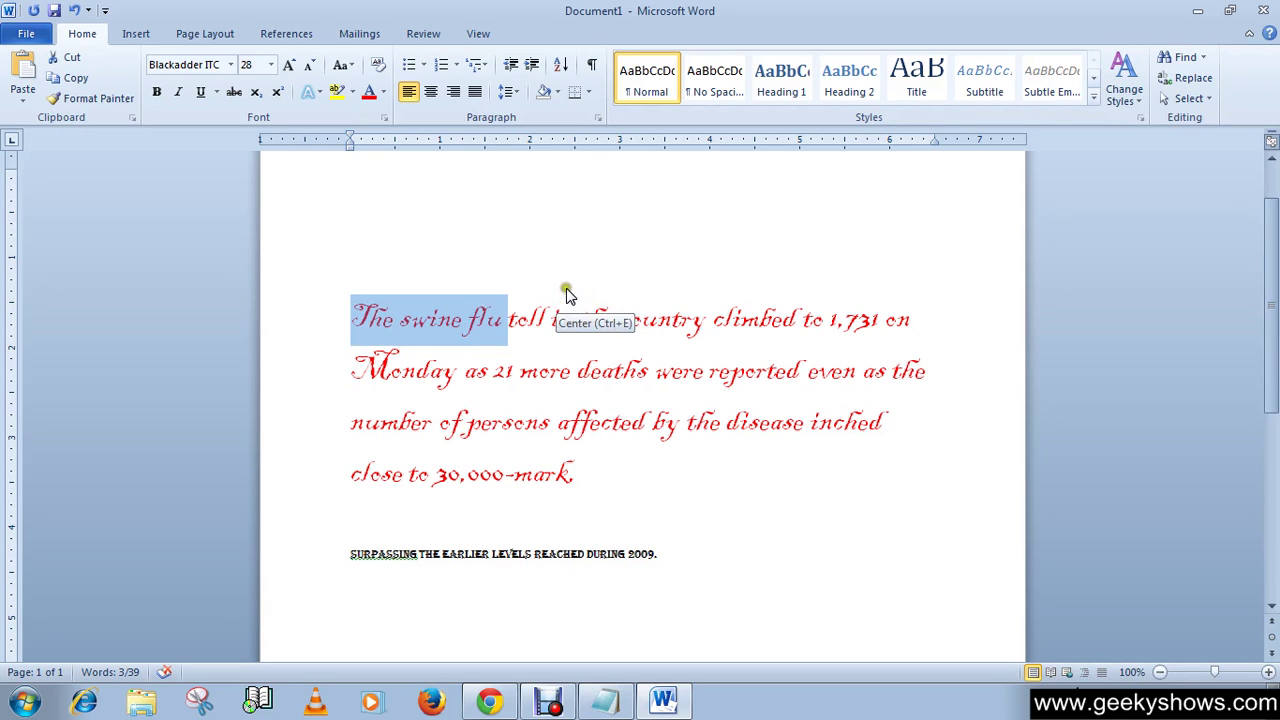
click(546, 278)
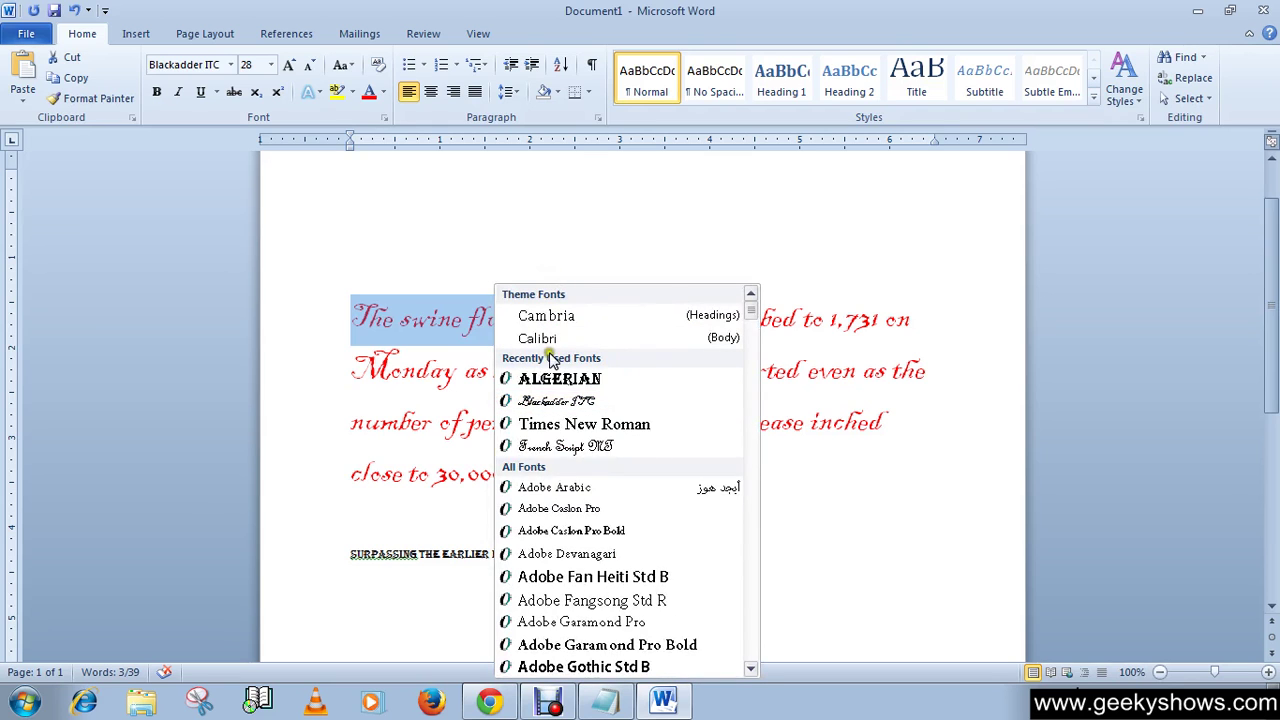
click(540, 278)
click(541, 279)
click(571, 272)
click(575, 274)
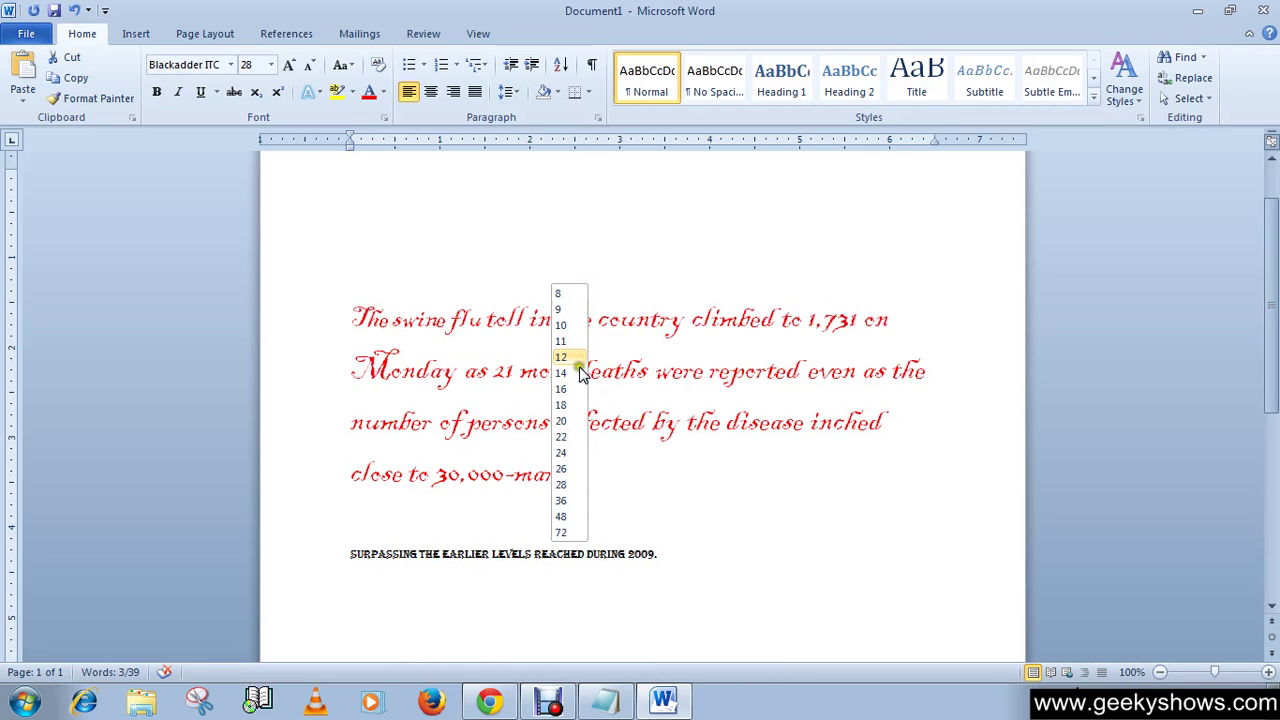
click(577, 276)
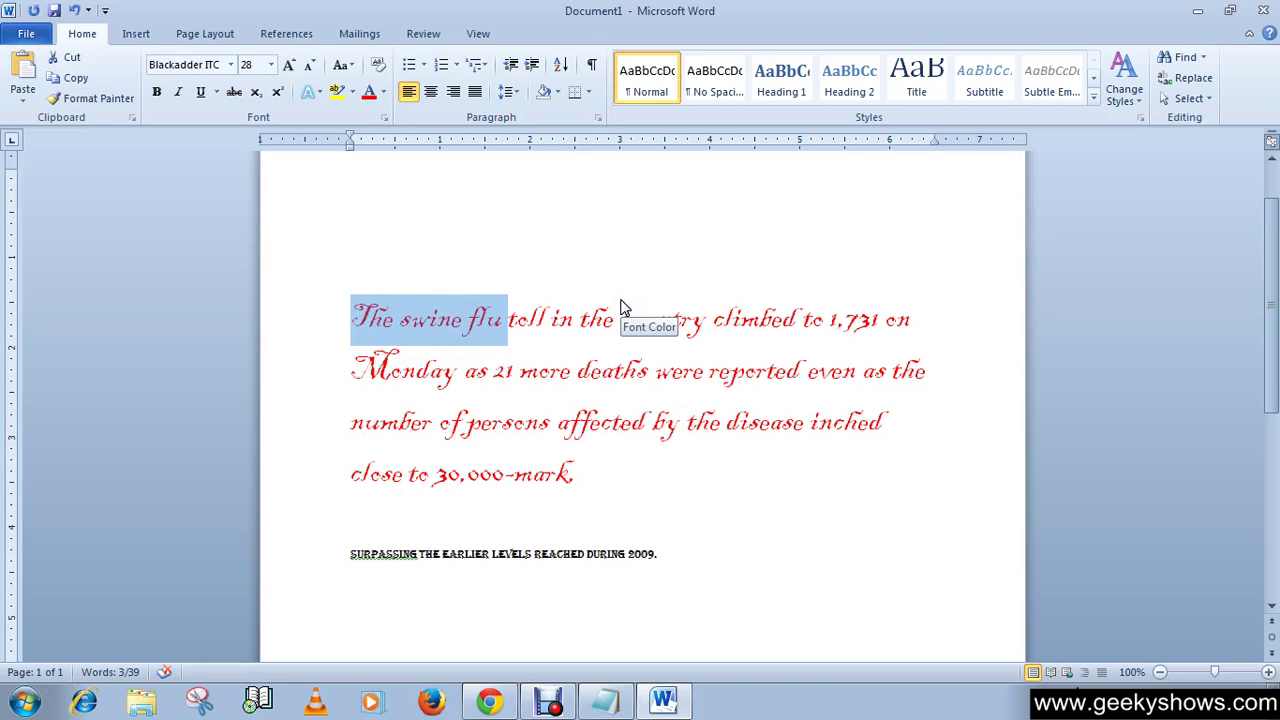
Select the words "toll in the country" in the first line, and clear the selection.
click(512, 326)
drag(510, 321, 643, 320)
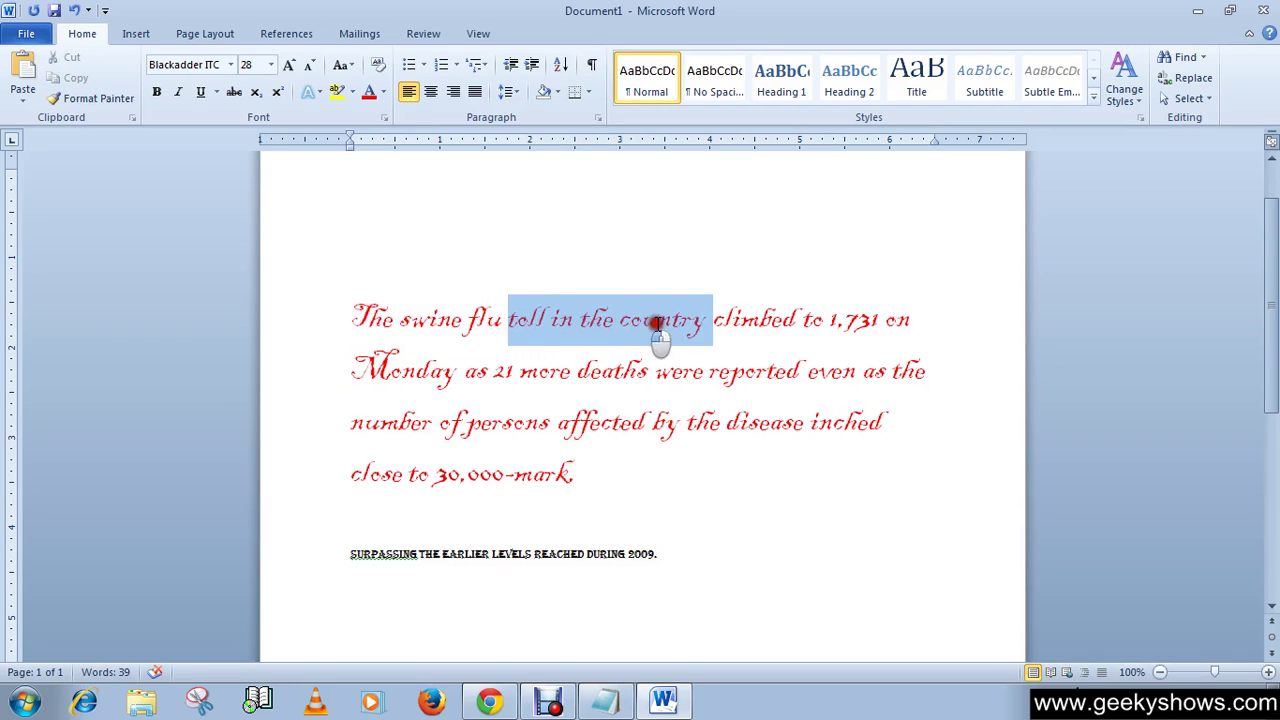
click(634, 420)
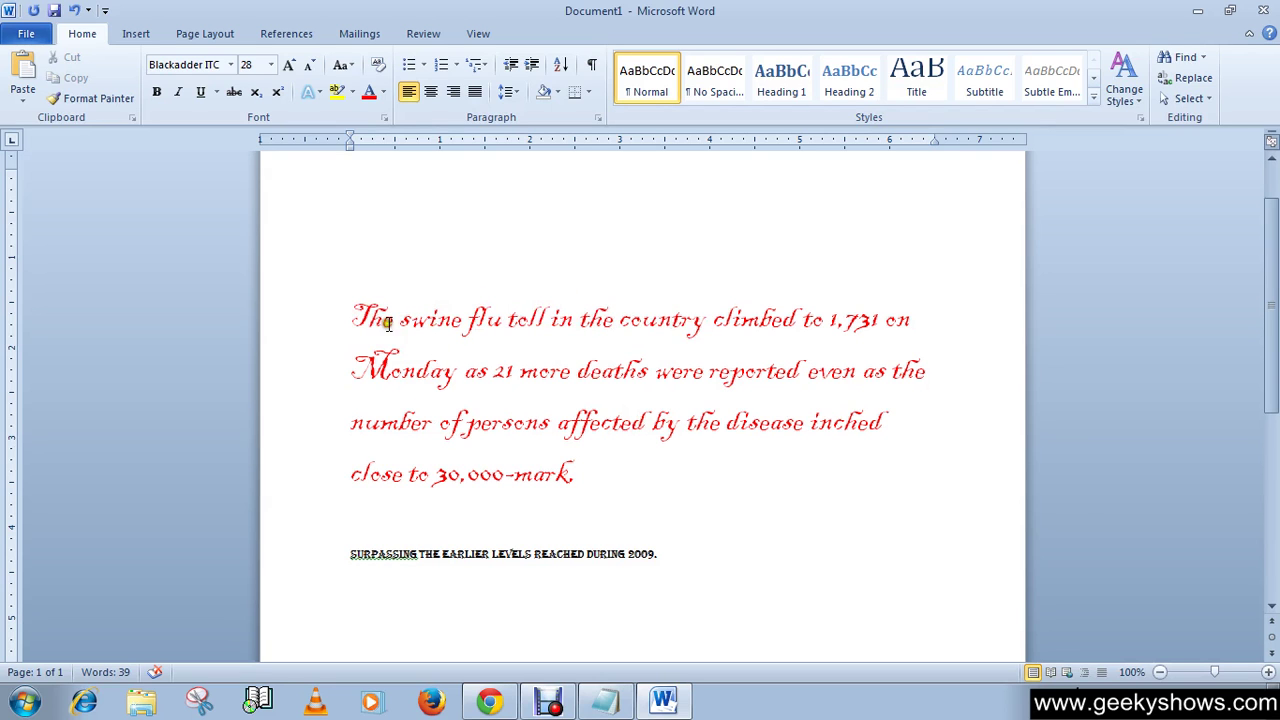
Check the Mini Toolbar setting in the general Word options, and test the Mini Toolbar on the words "The swine flu".
click(26, 33)
click(50, 383)
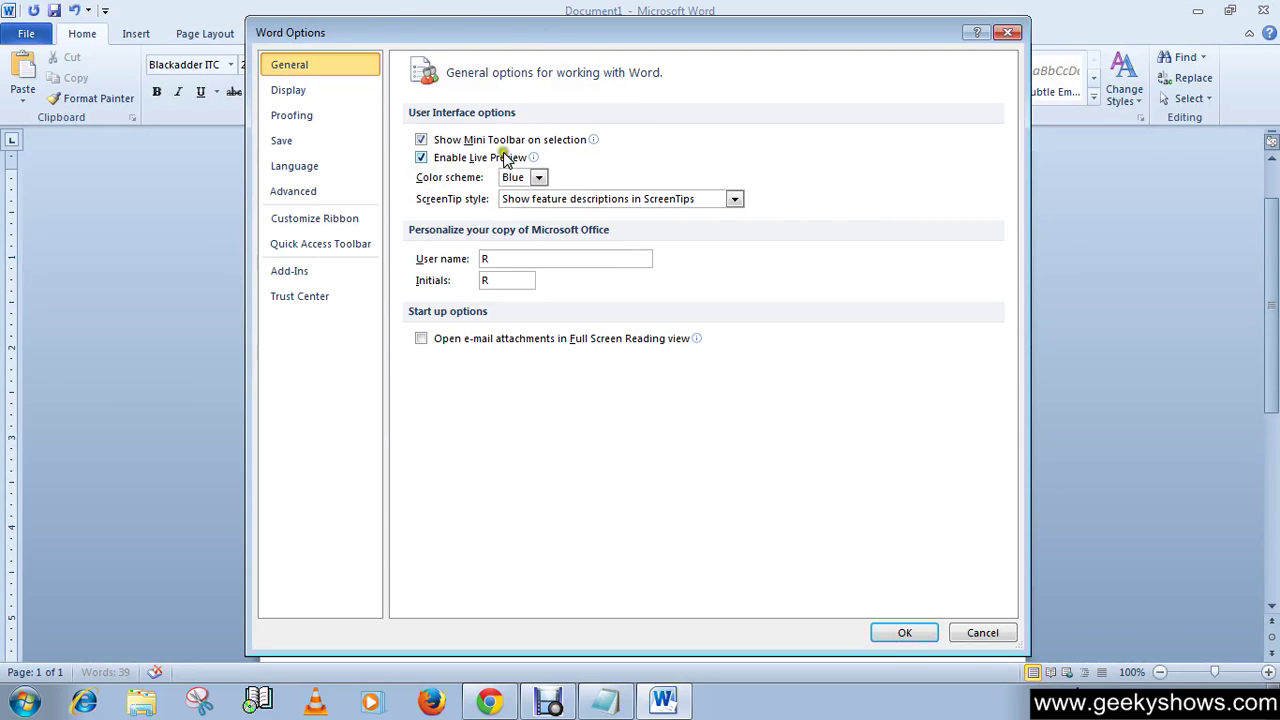
click(1007, 35)
drag(352, 312, 480, 320)
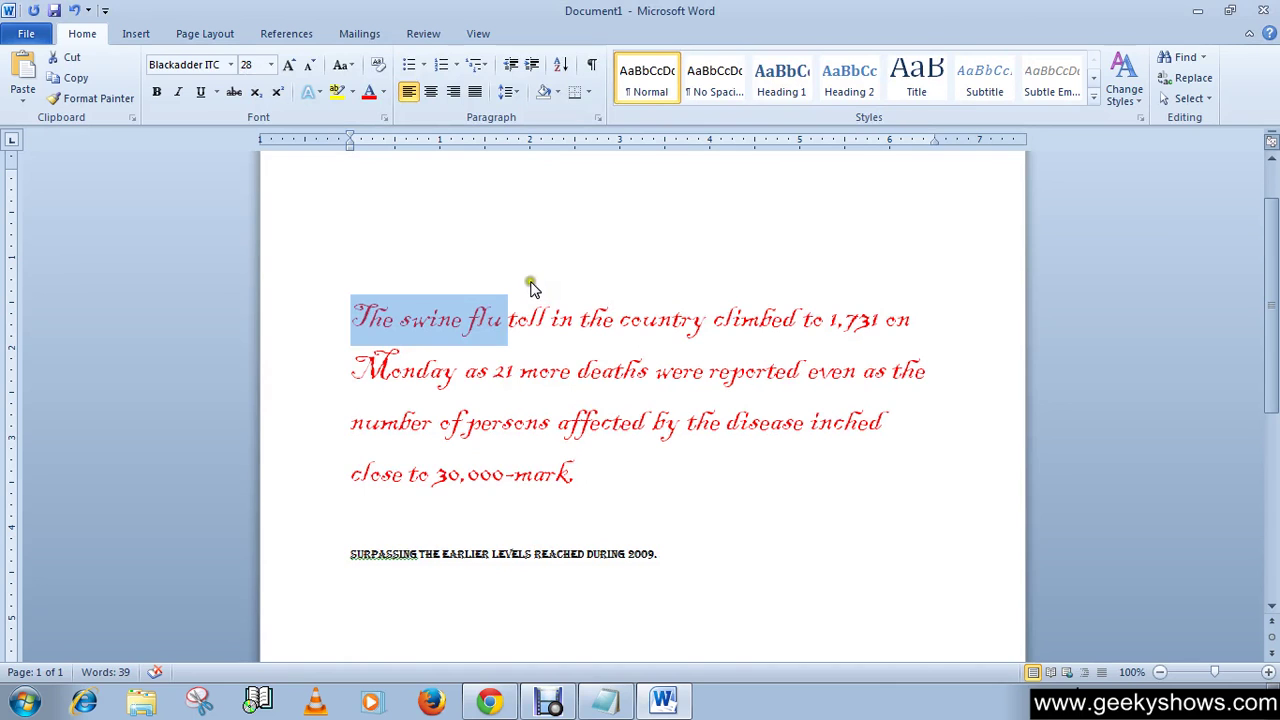
click(522, 318)
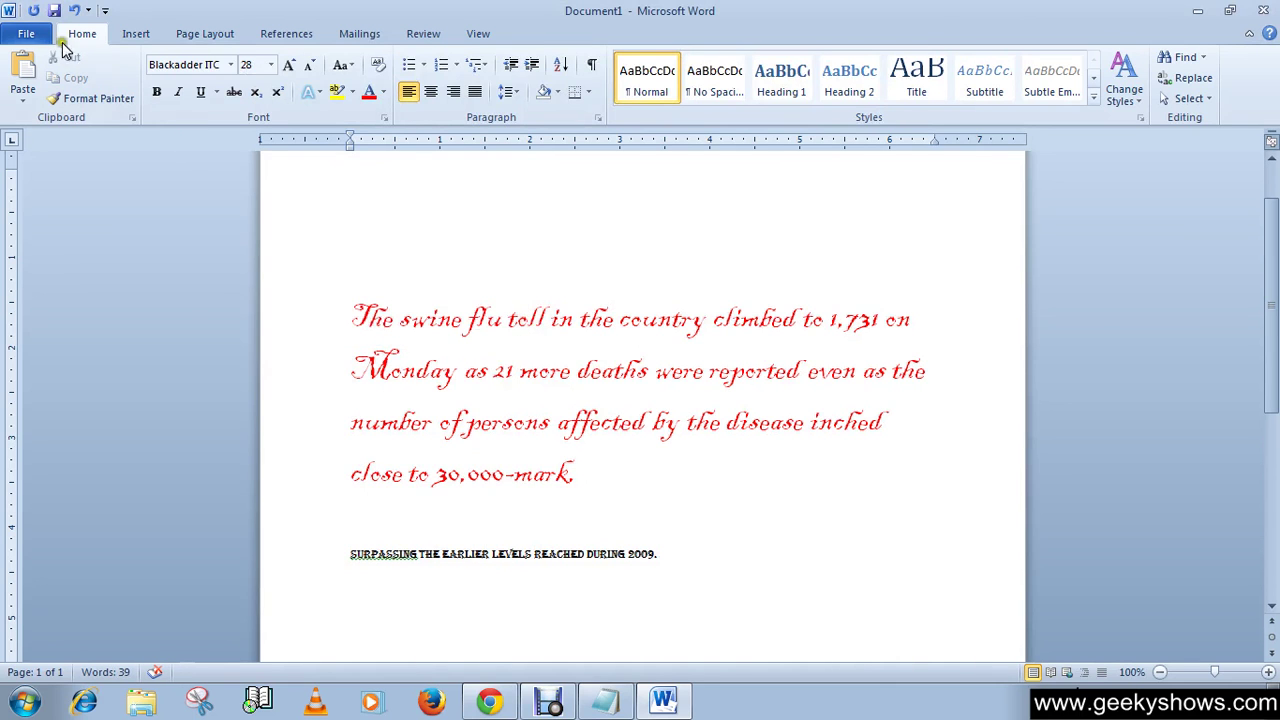
Disable Show Mini Toolbar on selection in the general Word options and test it by selecting "The swine flu".
click(26, 33)
click(60, 384)
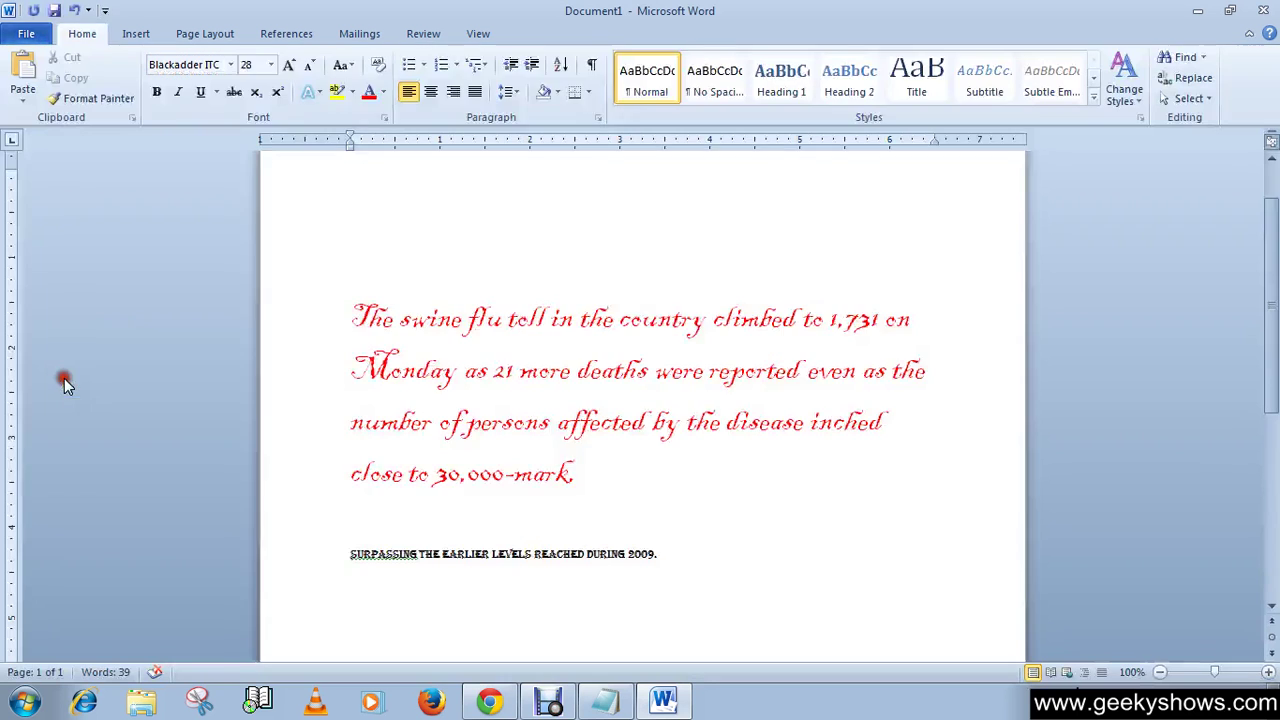
click(419, 141)
click(905, 633)
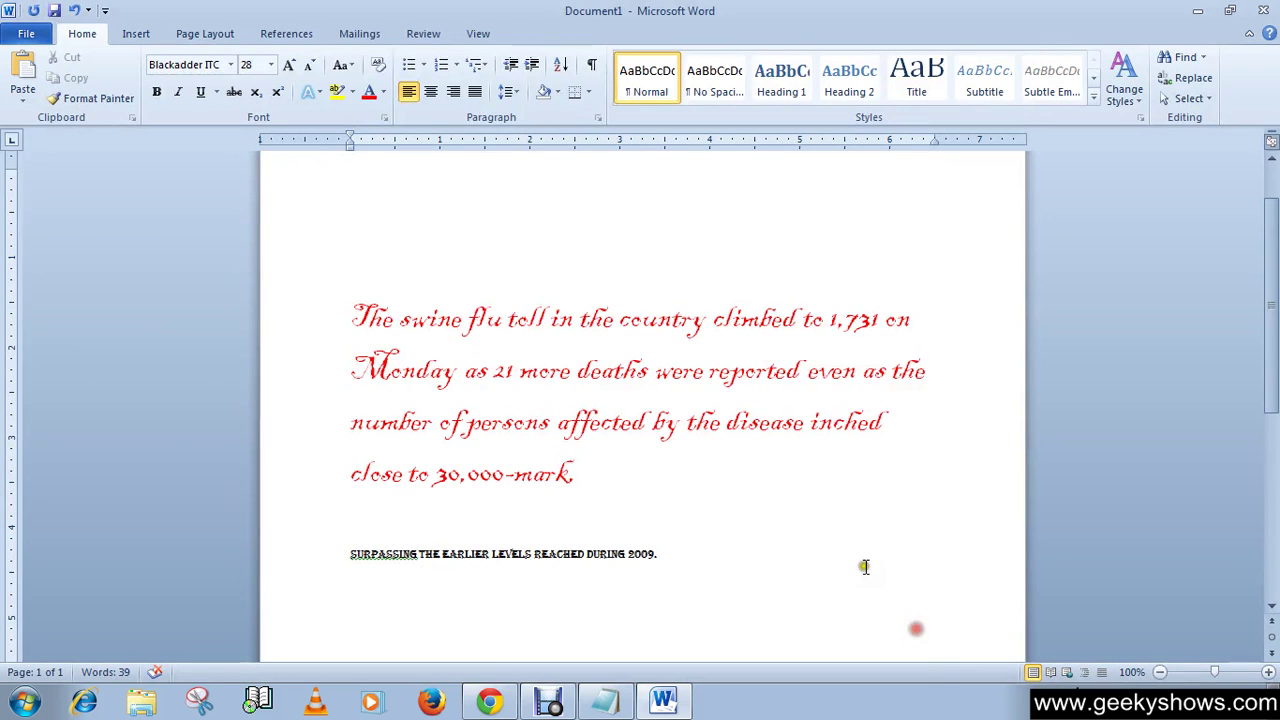
drag(355, 317, 505, 332)
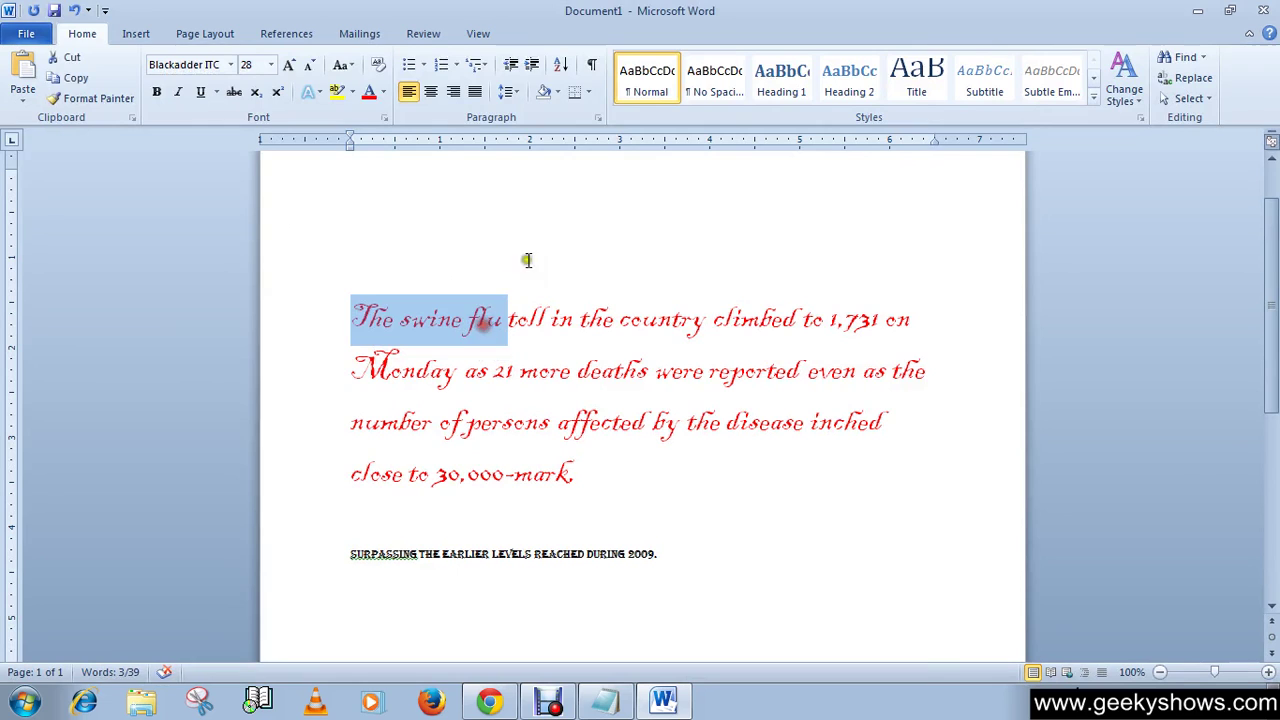
click(517, 318)
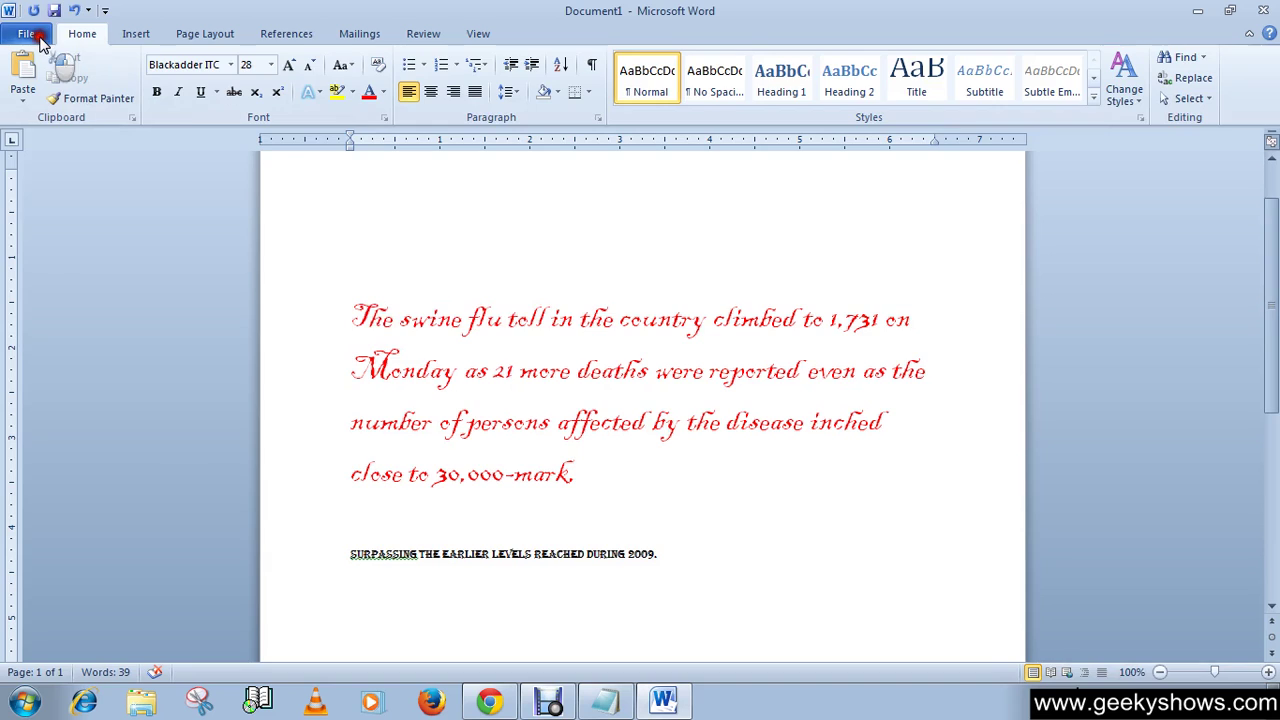
Re-enable Show Mini Toolbar on selection in the general Word options and test it by selecting "The swine flu".
click(28, 34)
click(59, 384)
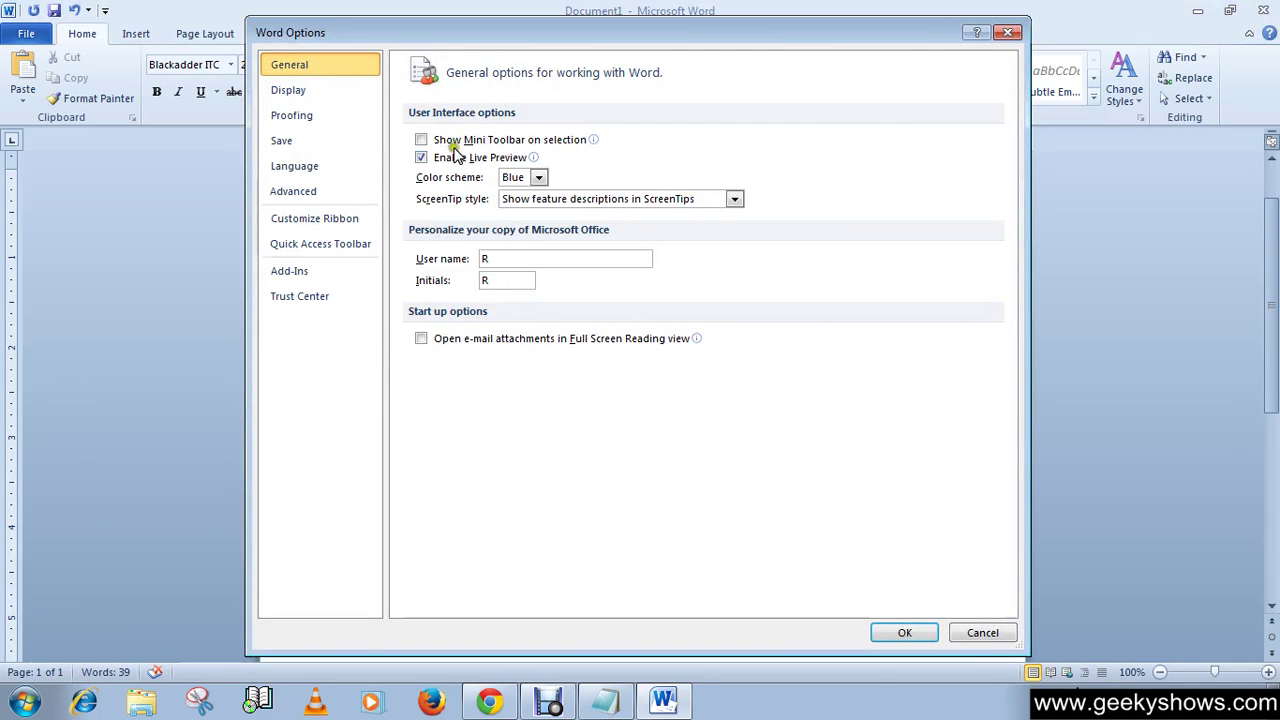
click(904, 633)
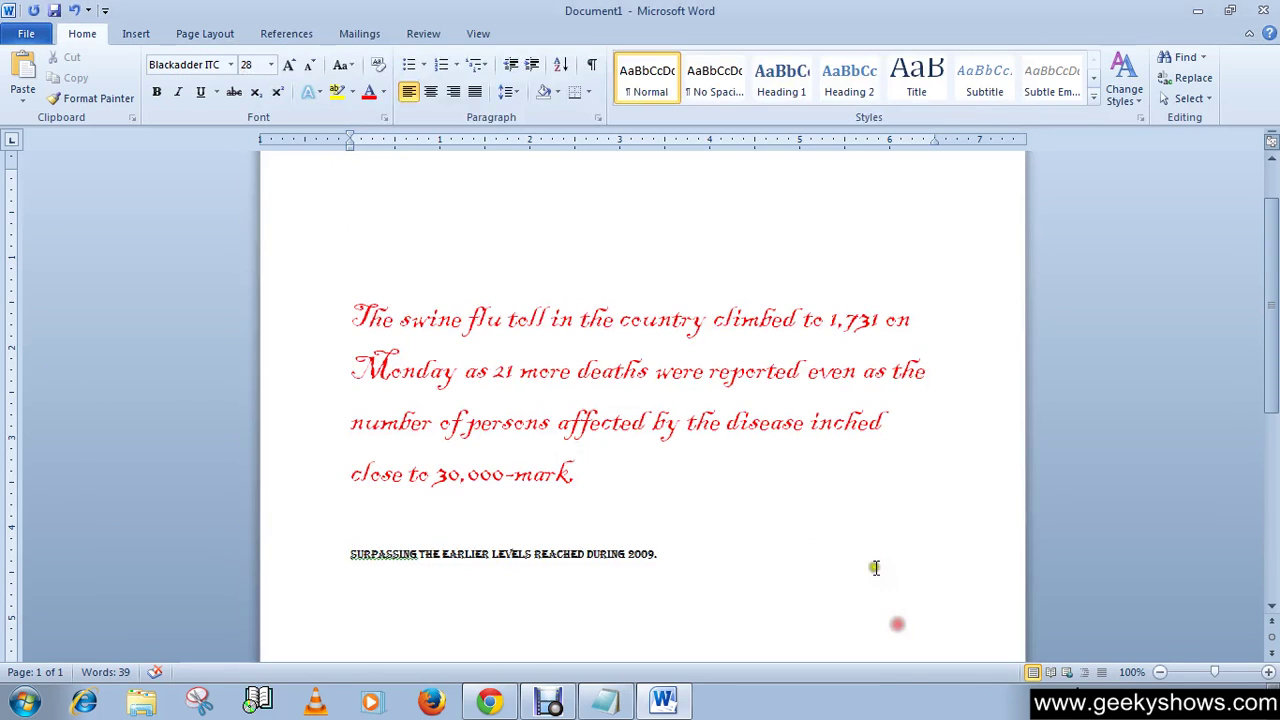
drag(357, 316, 500, 326)
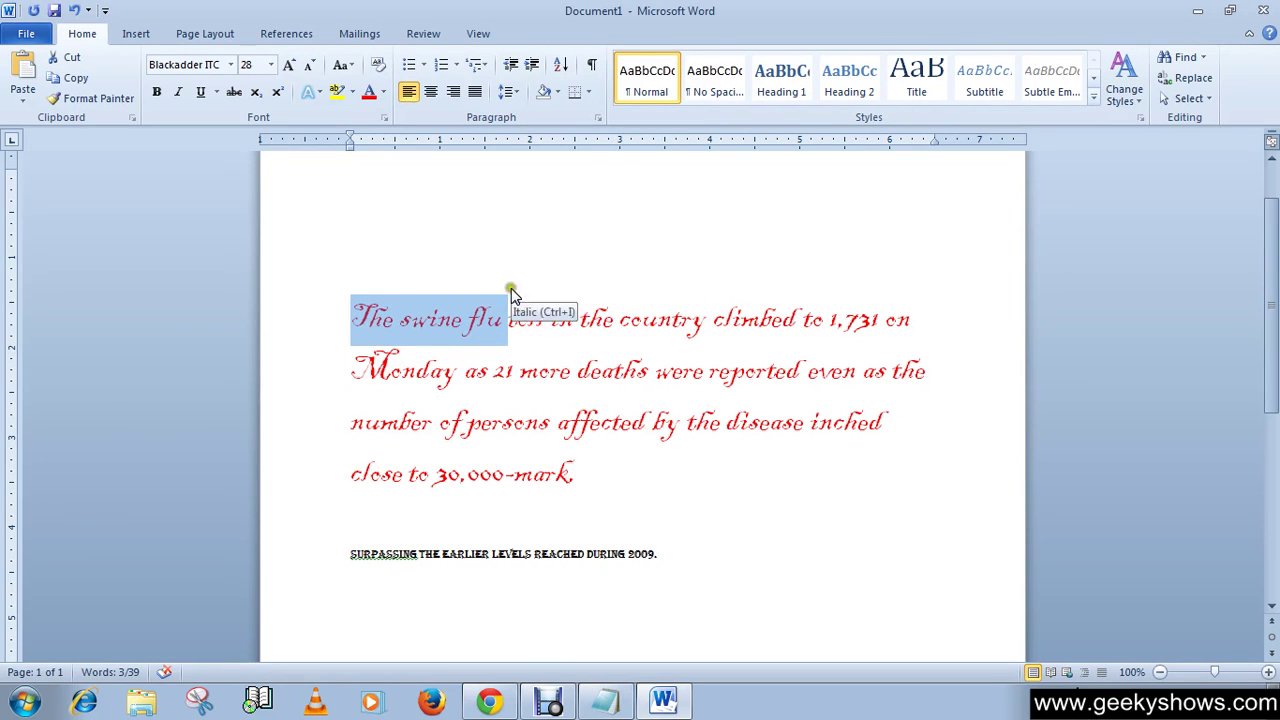
Review the user interface settings in the general Word options, close them unchanged and deselect the text.
click(26, 33)
click(62, 386)
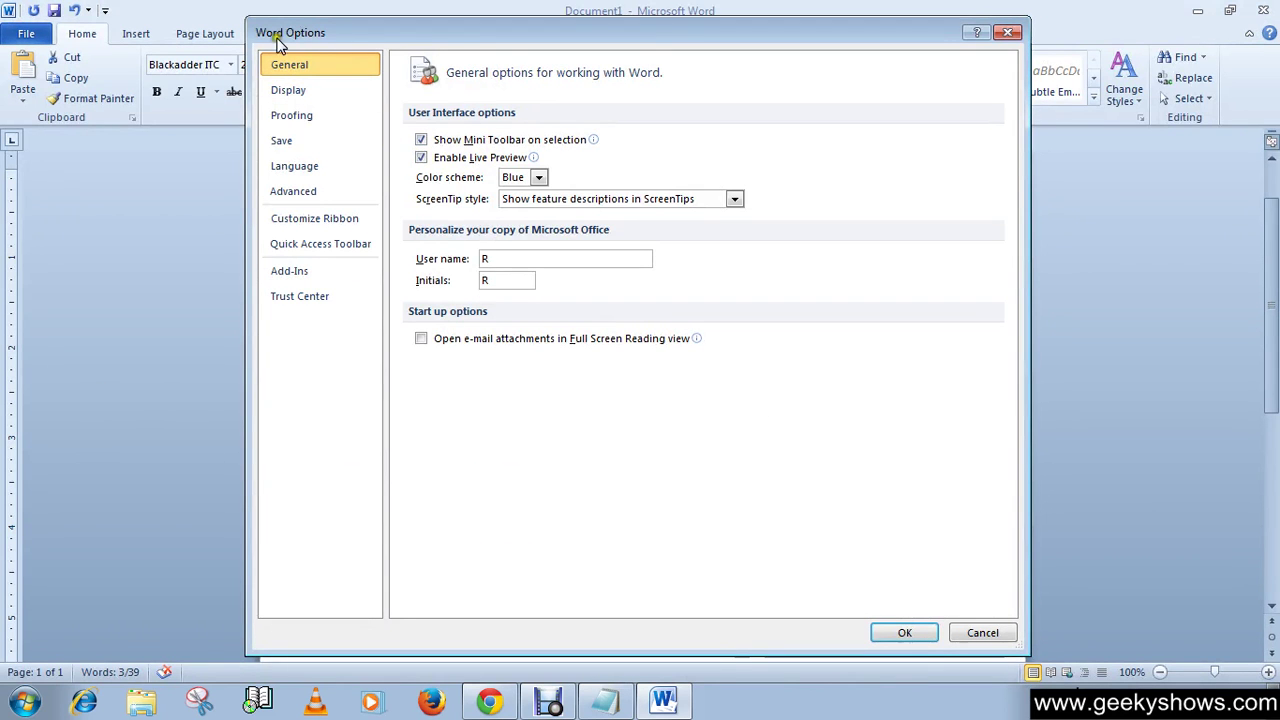
click(1008, 33)
click(672, 370)
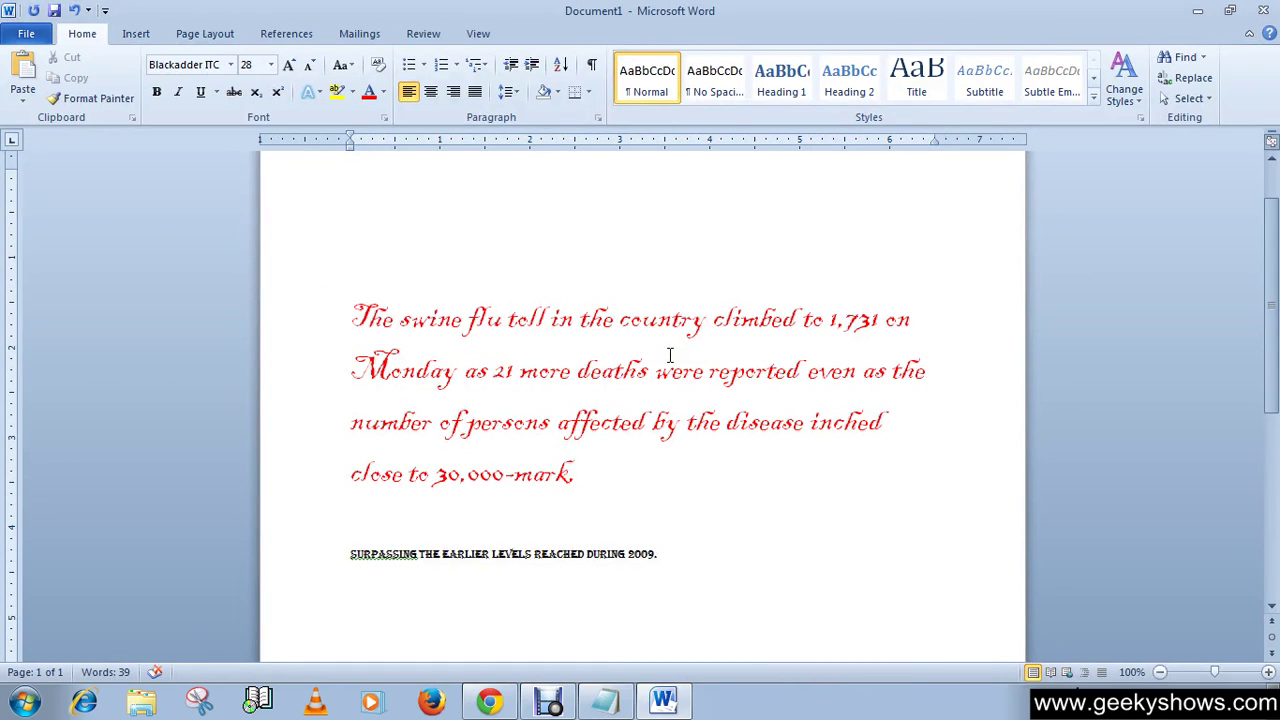